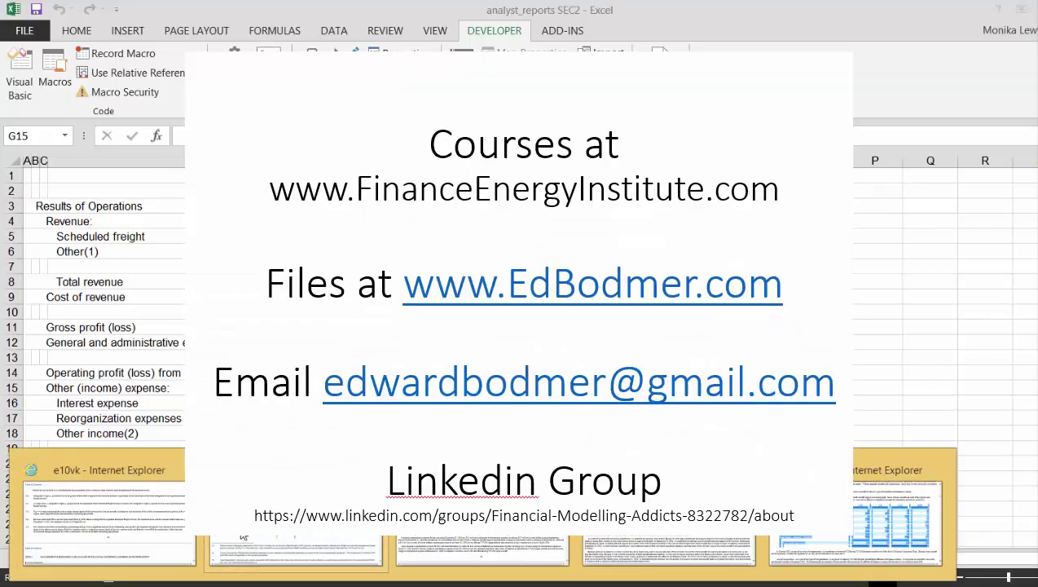
Bring up the Form 10-K page in Internet Explorer and locate the Results of Operations table.
left_click(219, 559)
scroll(519, 309, "up", 5)
scroll(217, 280, "up", 10)
scroll(218, 282, "up", 10)
scroll(217, 287, "up", 10)
scroll(218, 287, "up", 10)
scroll(218, 287, "down", 10)
scroll(220, 287, "down", 15)
scroll(219, 285, "down", 20)
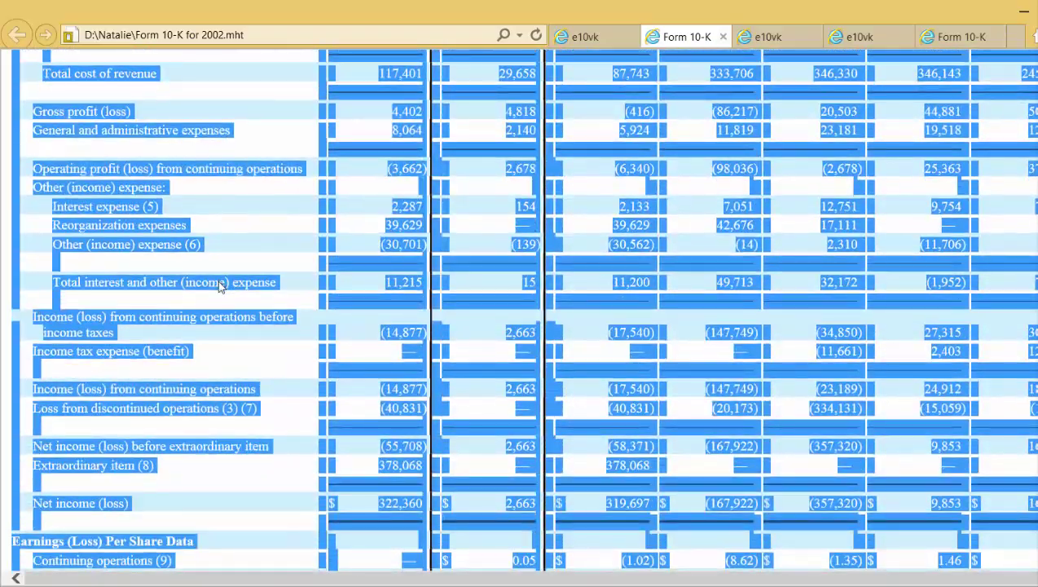
scroll(217, 287, "up", 5)
scroll(217, 287, "down", 8)
scroll(219, 285, "down", 4)
scroll(218, 285, "up", 3)
scroll(218, 287, "up", 7)
scroll(217, 280, "up", 2)
scroll(219, 285, "down", 1)
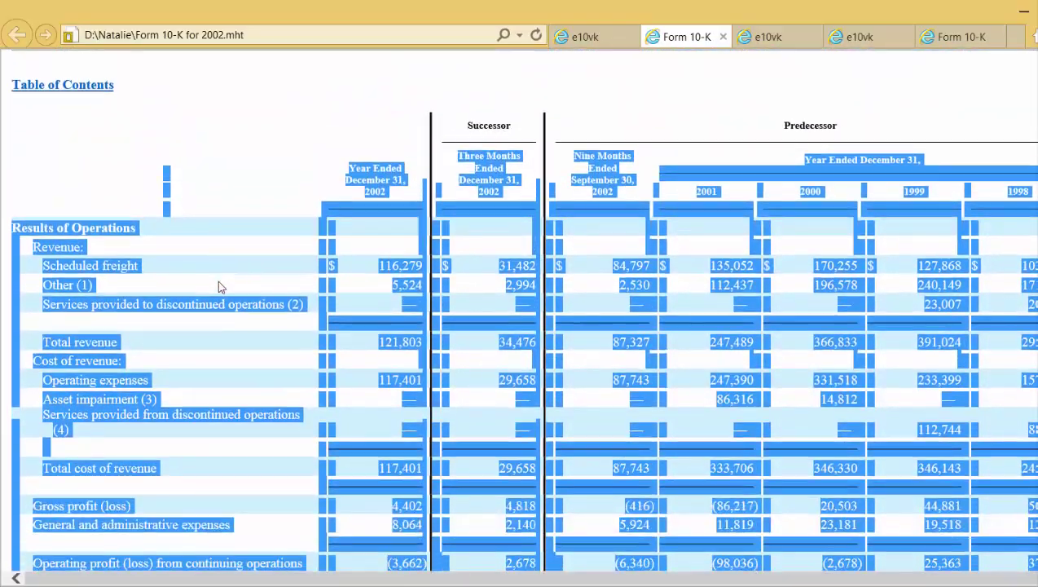
Select the Results of Operations table from its Year Ended header, then return to the analyst_reports SEC2 workbook.
left_click(322, 179)
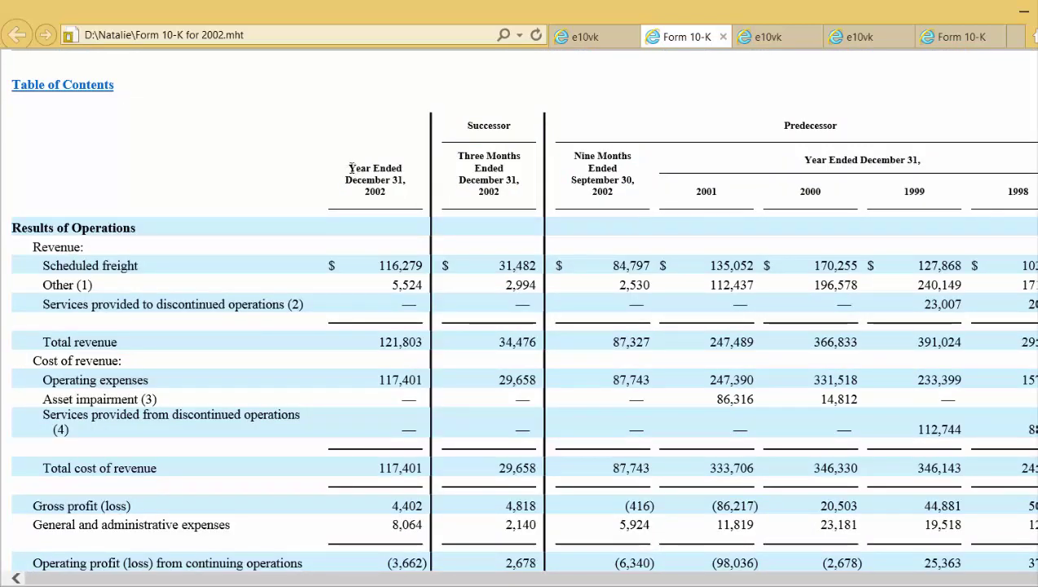
left_click_drag(354, 172, 659, 400)
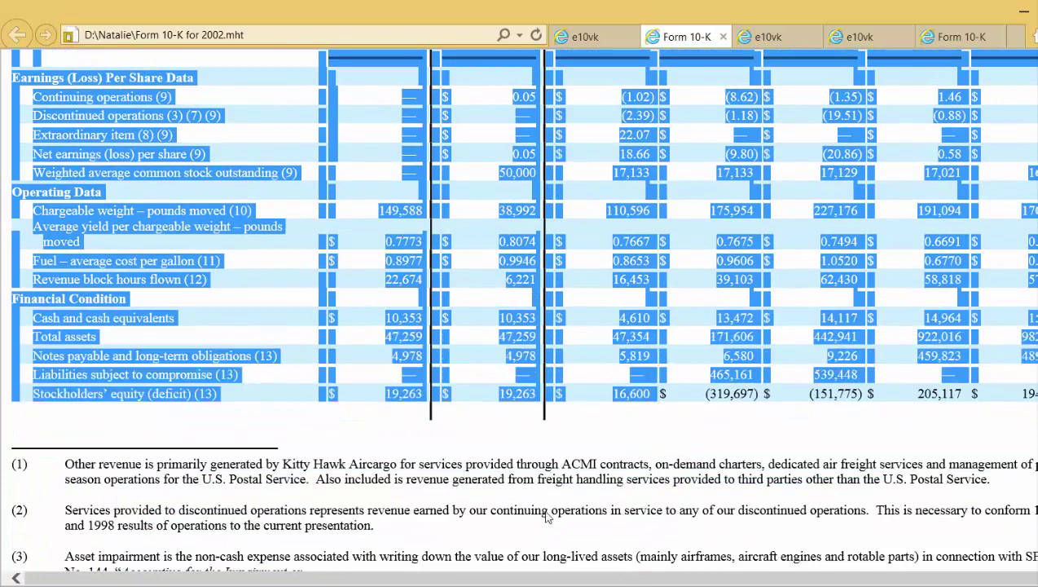
left_click(296, 583)
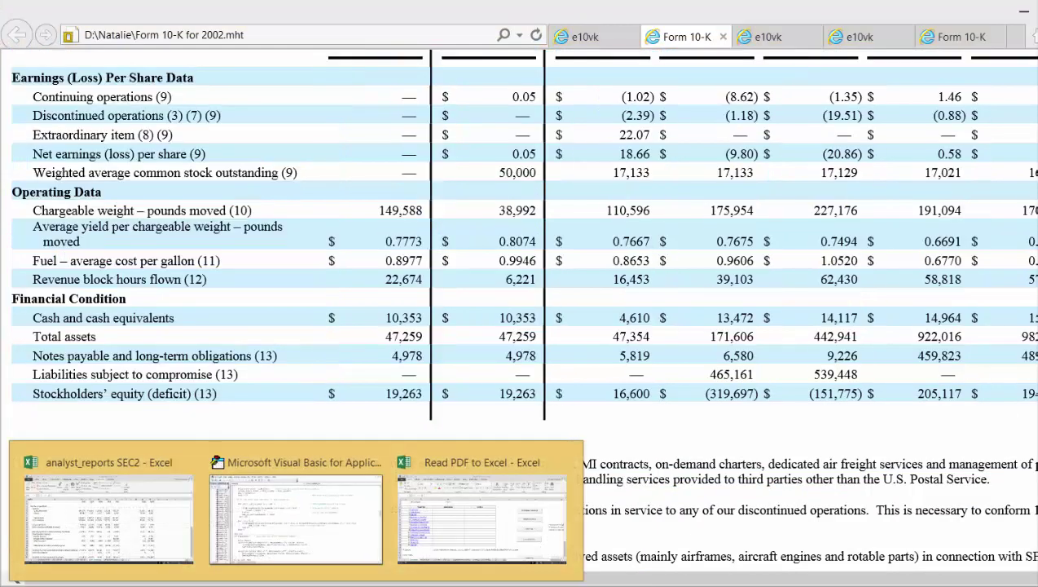
left_click(145, 541)
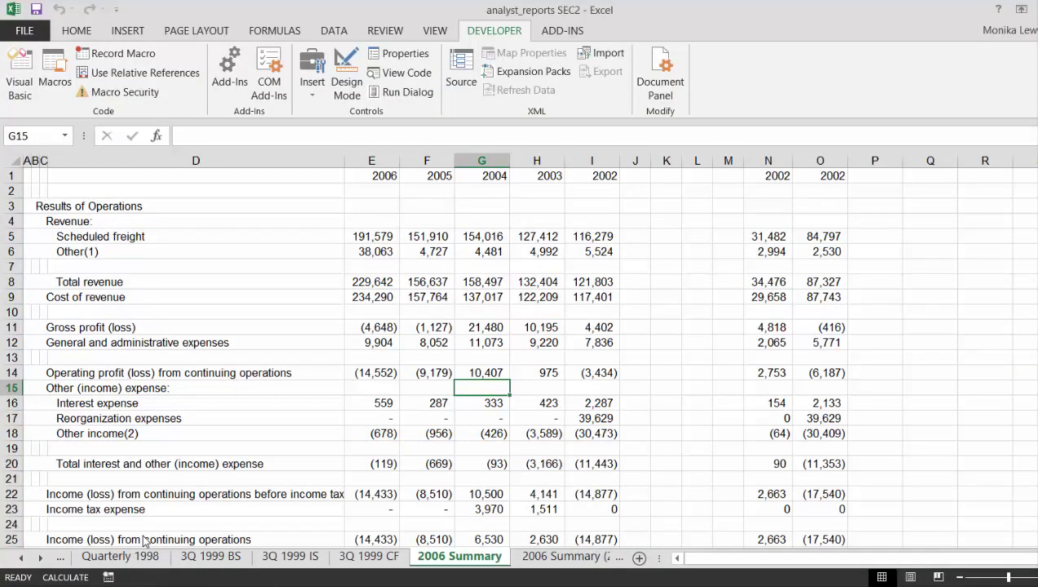
Insert a new worksheet, Sheet121, and paste the copied 2002 10-K table at A1.
key("shift+F11")
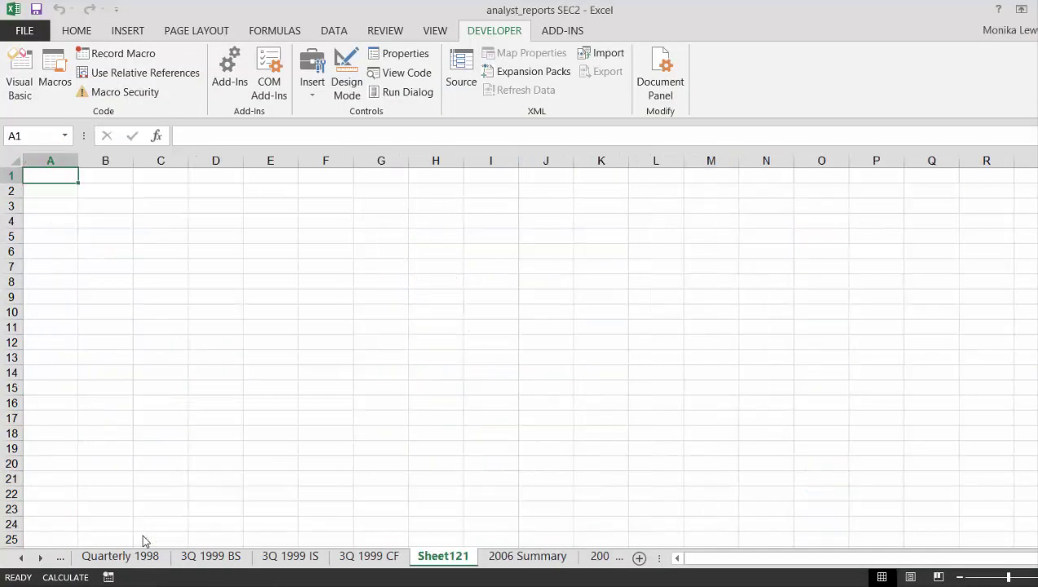
key("ctrl+v")
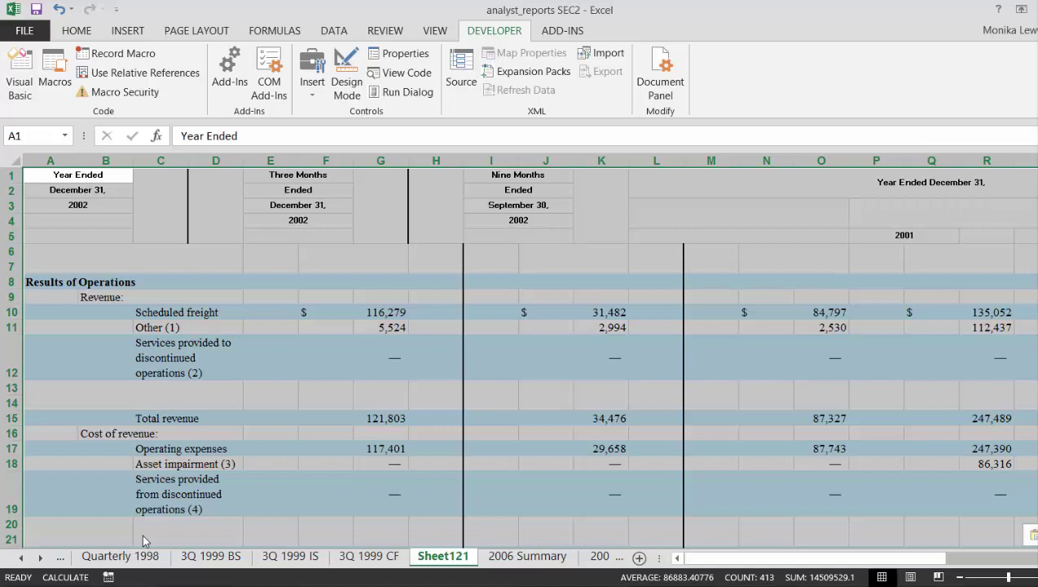
Review the pasted header cells and the Revenue rows on Sheet121.
left_click(210, 220)
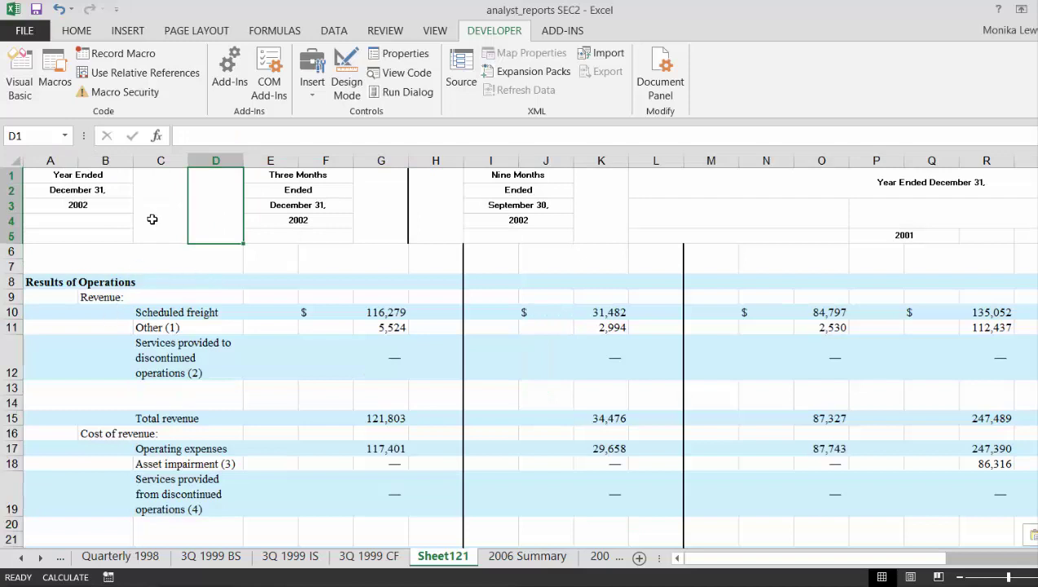
key("Left")
key("Left")
key("Right")
key("Right")
key("Right")
key("Right")
key("Right")
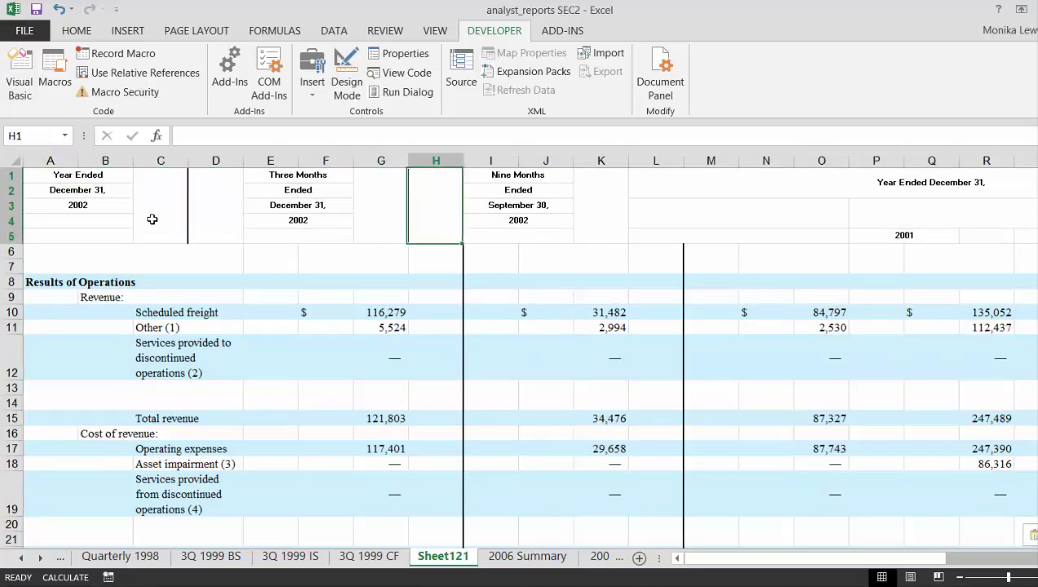
key("Right")
key("Right")
key("Right")
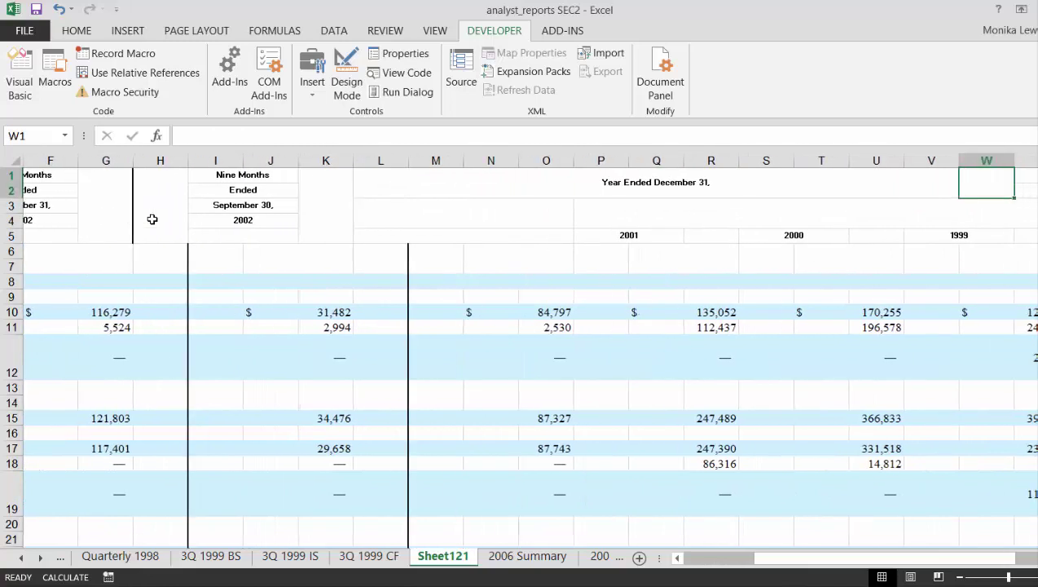
key("Down")
key("Down")
key("Down")
key("Left")
key("Left")
key("Left")
key("Left")
key("Left")
key("Left")
key("Left")
key("Left")
key("Left")
key("Left")
key("Down")
key("Down")
key("Down")
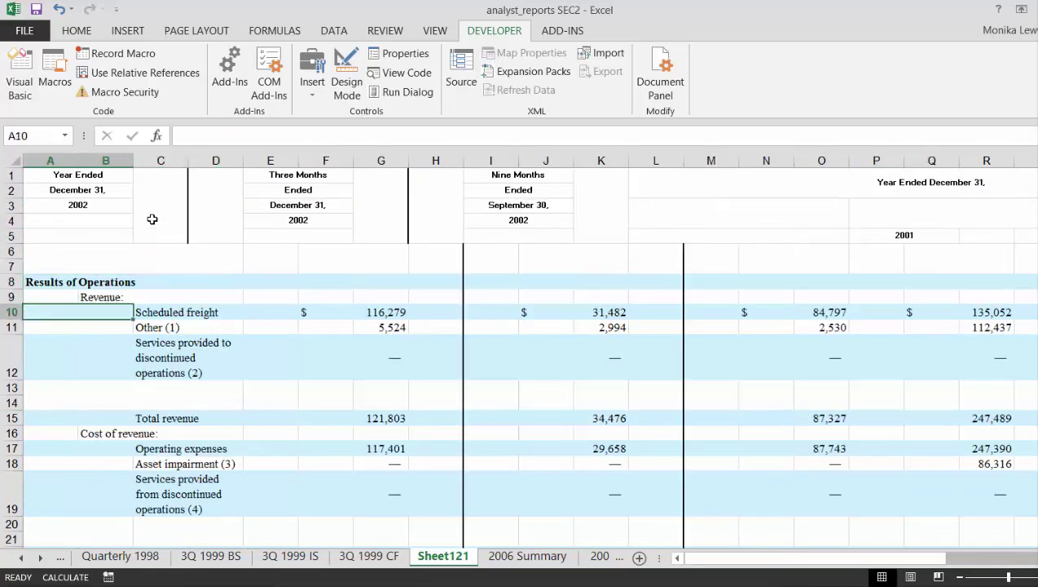
key("Right")
key("Right")
key("Right")
key("Right")
key("Right")
key("Down")
key("Down")
key("Down")
key("Down")
key("Down")
key("Left")
key("Up")
key("Up")
key("Up")
key("Up")
Inspect the dash in G12 and the split negative value in R33, leaving both unchanged.
key("Down")
key("F2")
key("Return")
key("Down")
key("Down")
key("Down")
key("Down")
key("Down")
key("Right")
key("Right")
key("Right")
key("Right")
key("Right")
key("Right")
key("Right")
key("Right")
key("Right")
key("Right")
key("Right")
key("Right")
key("Right")
key("Right")
key("Right")
key("Right")
key("Right")
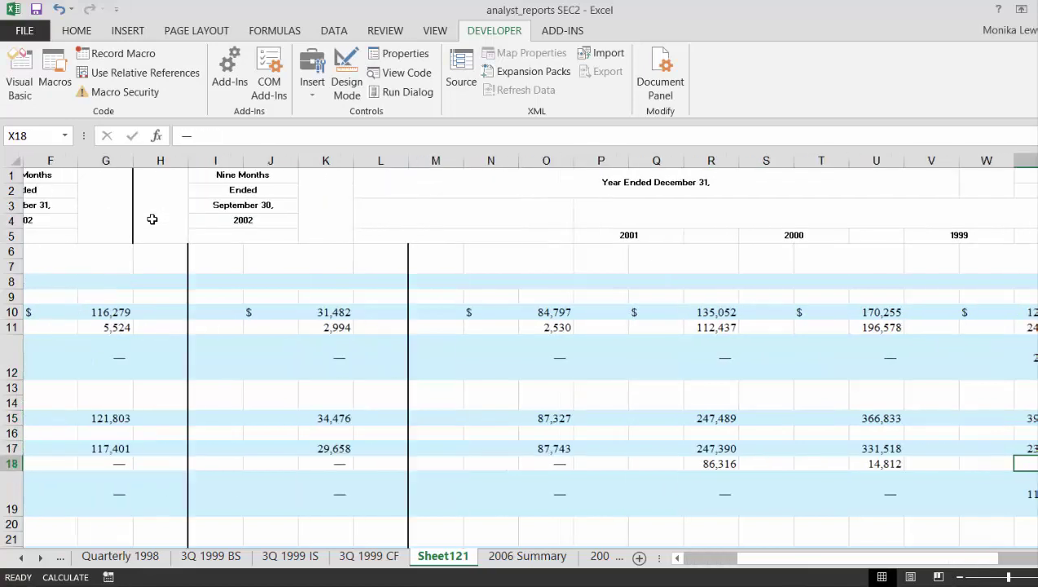
key("Left")
key("Down")
key("Down")
key("Down")
key("Down")
key("Down")
key("Down")
key("Down")
key("Down")
key("Down")
key("Down")
key("Down")
key("Down")
key("Down")
key("Down")
key("Down")
key("Down")
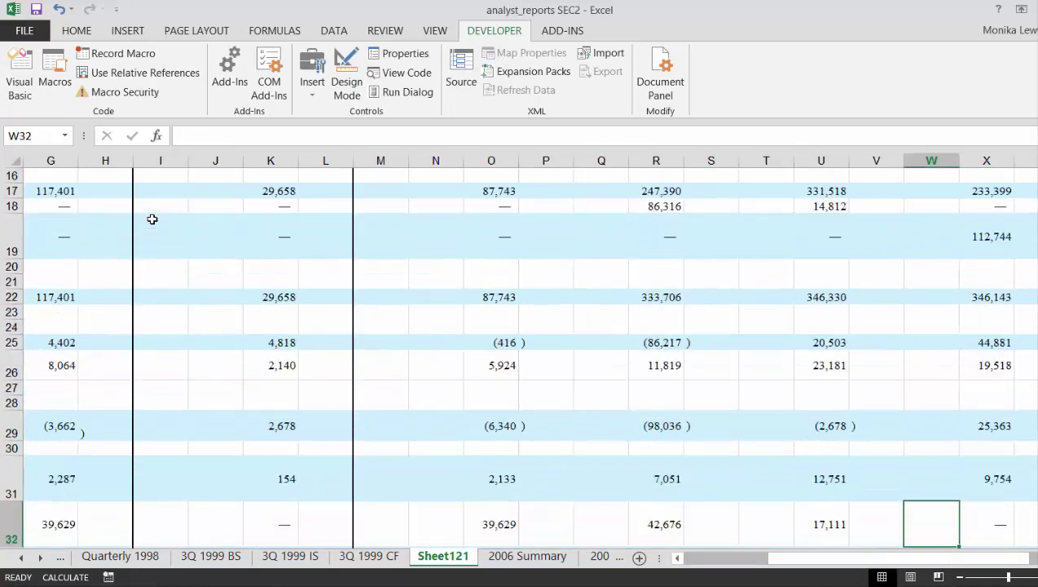
key("Up")
key("Left")
key("Left")
key("Left")
key("Left")
key("Left")
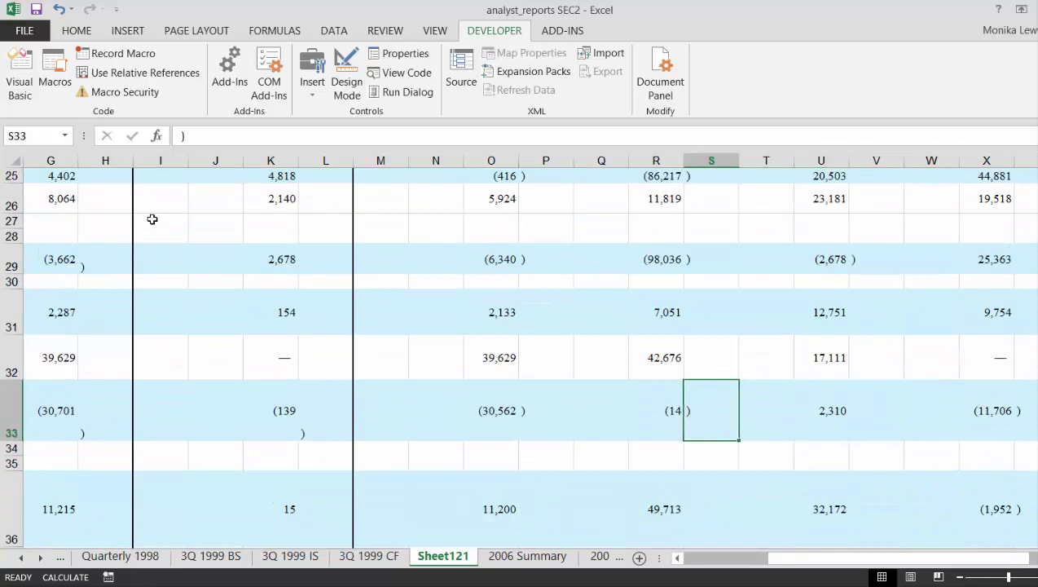
key("F2")
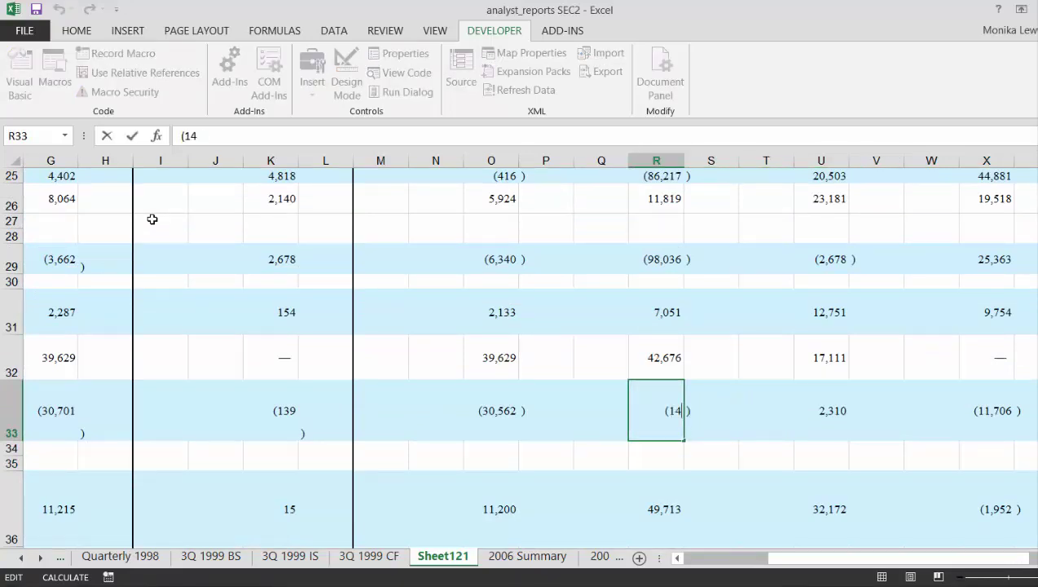
key("Escape")
key("Down")
key("Left")
key("Left")
key("Left")
key("Up")
key("Up")
Check column A back up to Results of Operations in A8, then switch to Firefox's Gmail inbox.
key("Left")
key("Down")
key("Down")
key("Left")
key("Left")
key("Left")
key("Left")
key("Left")
key("Left")
key("Left")
key("Left")
key("Left")
key("Left")
key("Left")
key("Left")
key("Left")
key("Down")
key("Down")
key("Down")
key("Down")
key("Down")
key("Down")
key("Down")
key("Down")
key("Down")
key("Down")
key("Down")
key("Down")
key("Down")
key("Down")
key("Down")
key("Down")
key("Down")
key("Down")
key("Down")
key("Down")
key("Down")
key("Down")
key("Down")
key("Down")
key("Down")
key("Down")
key("Down")
key("Down")
key("Down")
key("Down")
key("Down")
key("Down")
key("Down")
key("Down")
key("Down")
key("Down")
key("Down")
key("Down")
key("Down")
key("Down")
key("Up")
key("Up")
key("Up")
key("Up")
key("Up")
key("Up")
key("Up")
key("Up")
key("Up")
key("Up")
key("Up")
key("Up")
key("Up")
key("Up")
key("Up")
key("Up")
key("Up")
key("Up")
key("Up")
key("Up")
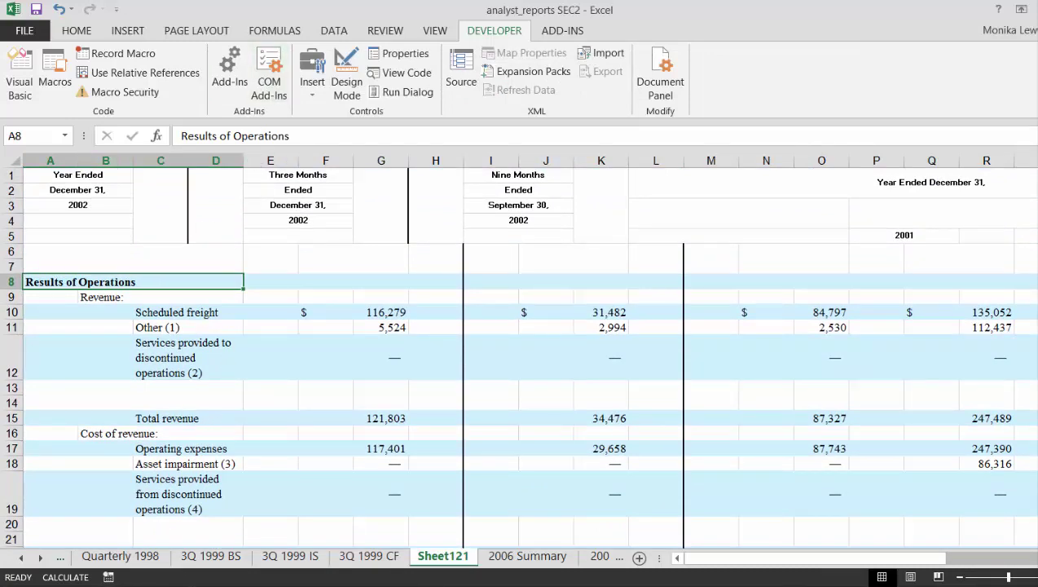
key("alt+Tab")
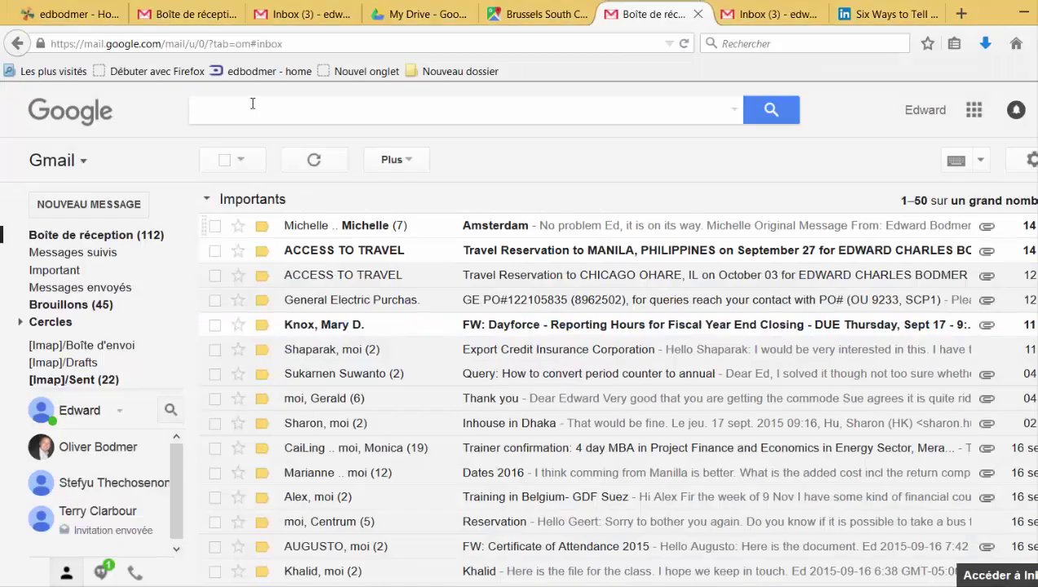
Open the edbodmer wiki Home page, view its PDF to EXCEL page, and return to Home.
left_click(84, 18)
scroll(123, 371, "down", 3)
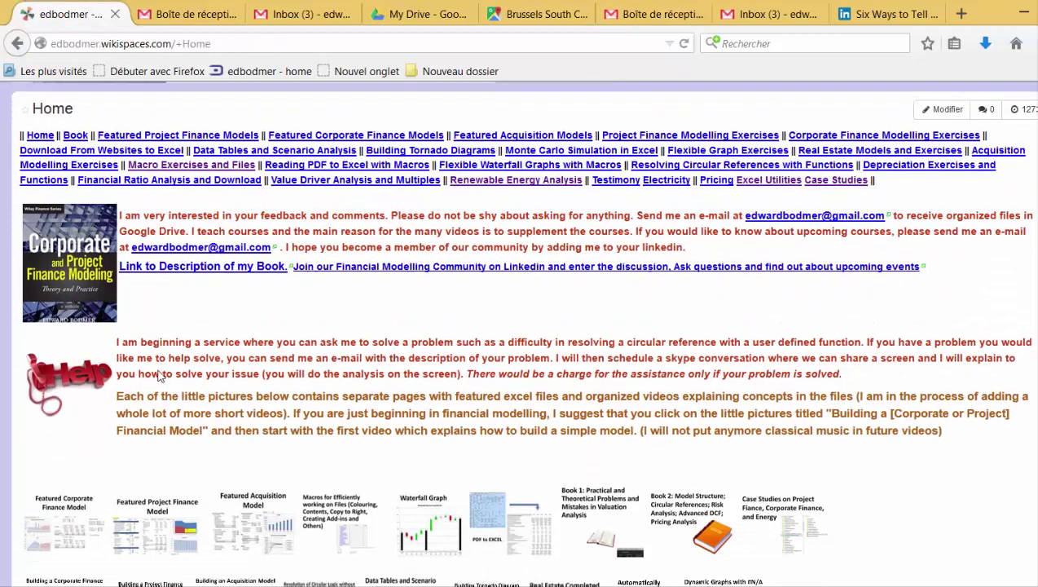
scroll(161, 376, "down", 6)
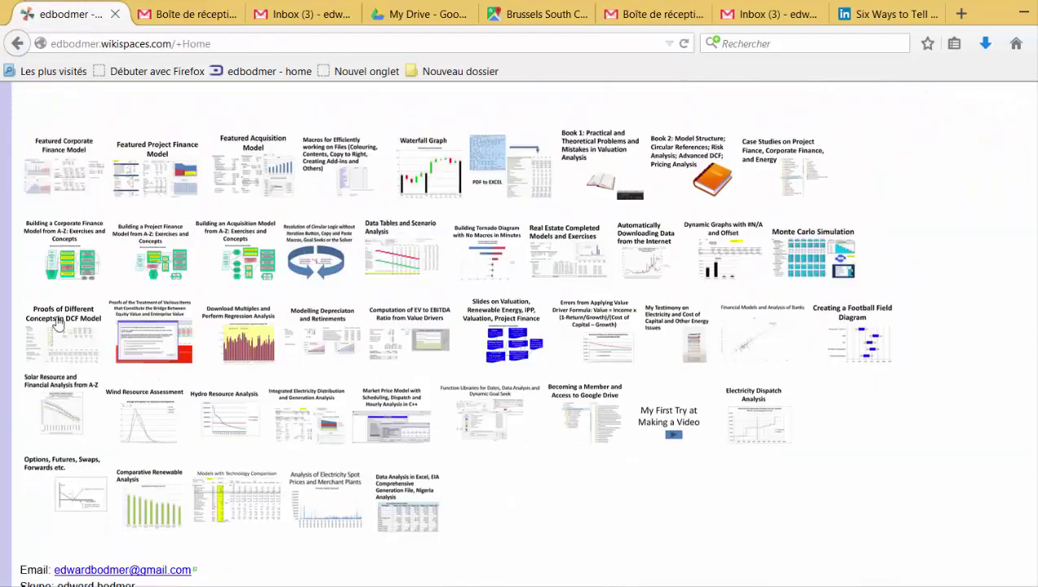
left_click(515, 180)
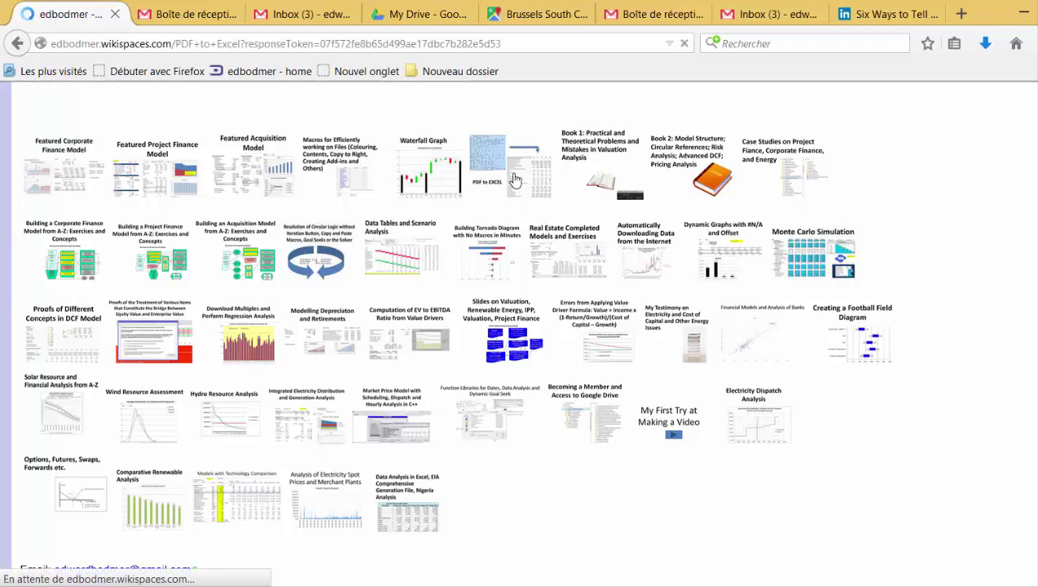
scroll(515, 180, "down", 1)
scroll(514, 180, "down", 4)
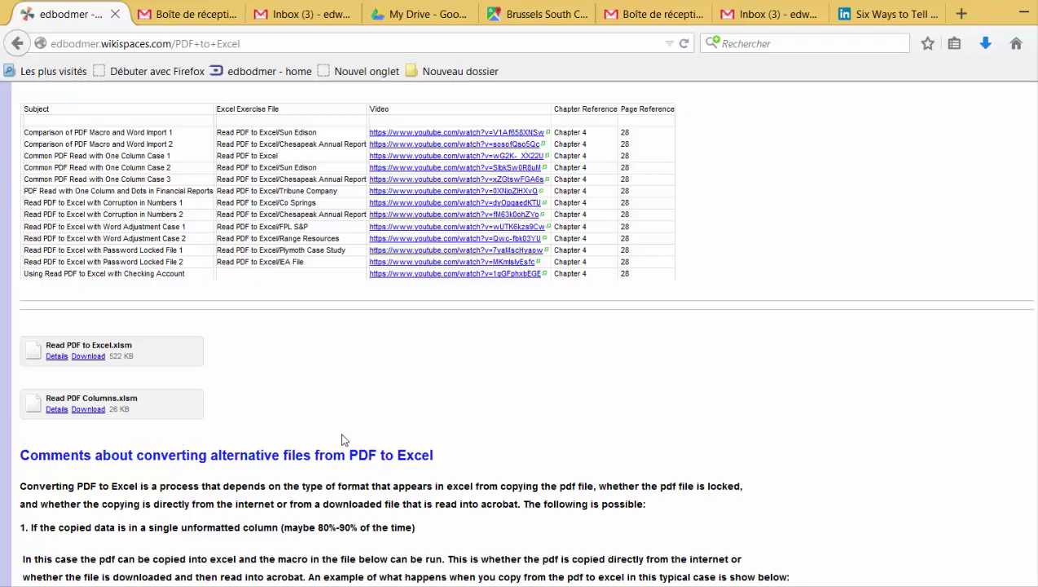
scroll(342, 440, "up", 5)
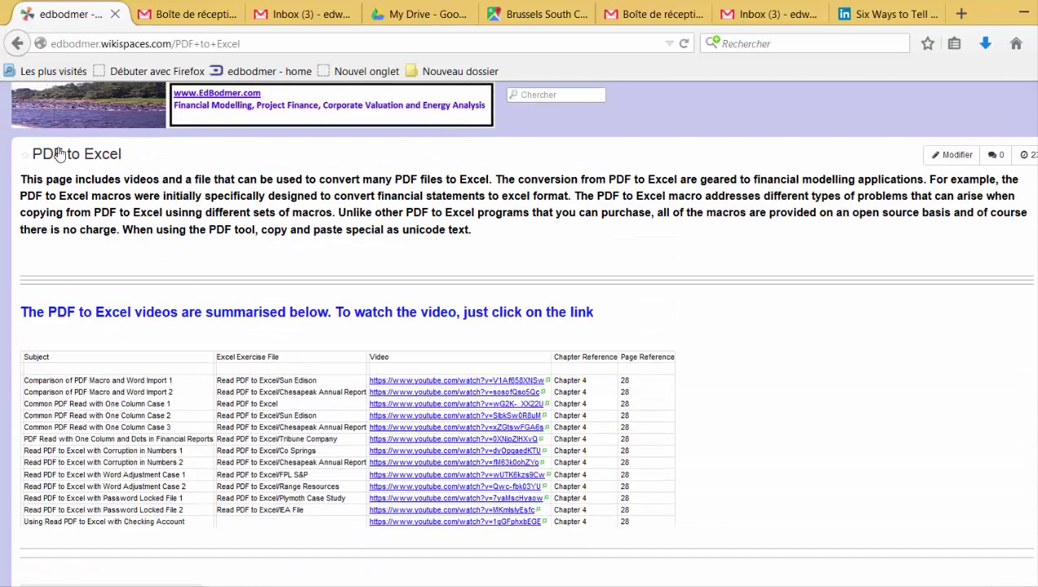
left_click(90, 120)
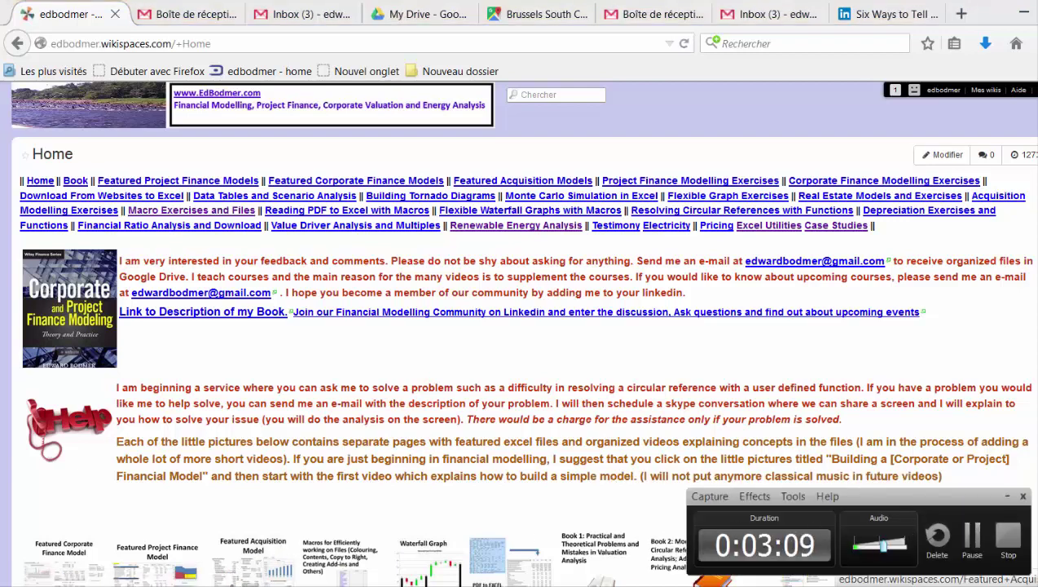
Back in the analyst_reports workbook, run the SEC_Download macro on Sheet121 with the default column and row counts.
mouse_move(210, 574)
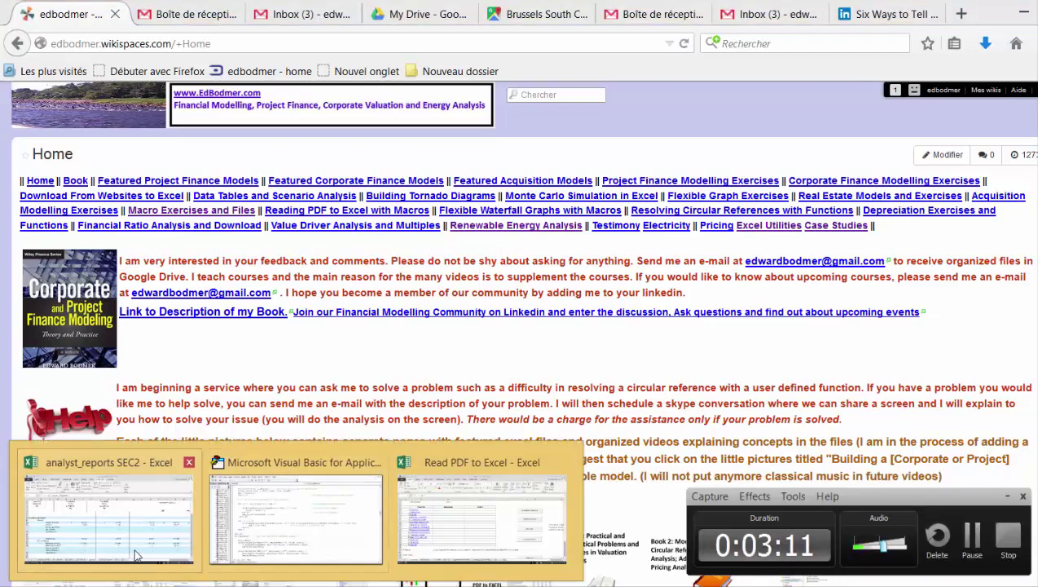
left_click(109, 518)
left_click(119, 259)
left_click(53, 71)
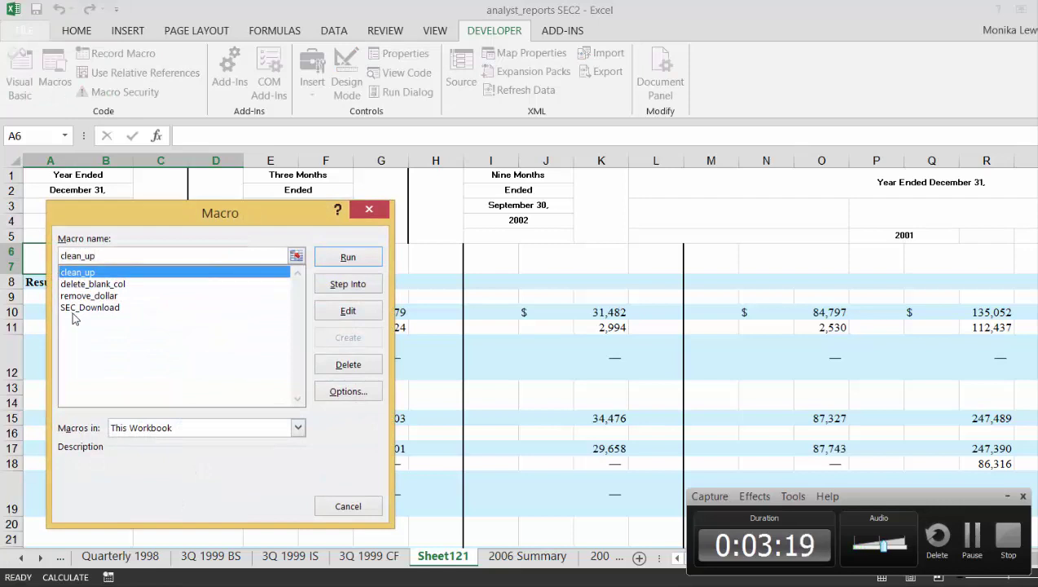
left_click(71, 308)
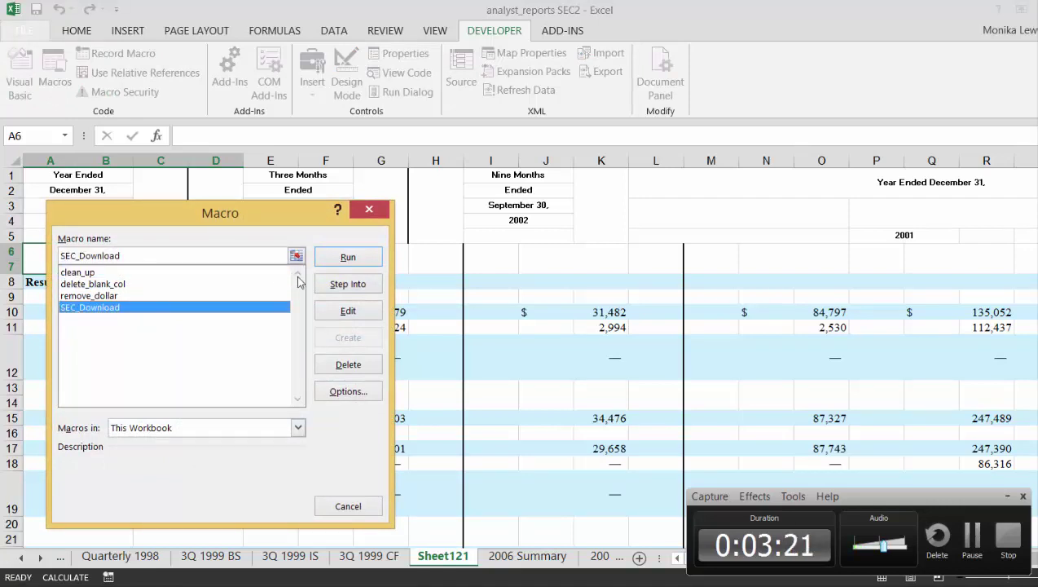
left_click(334, 259)
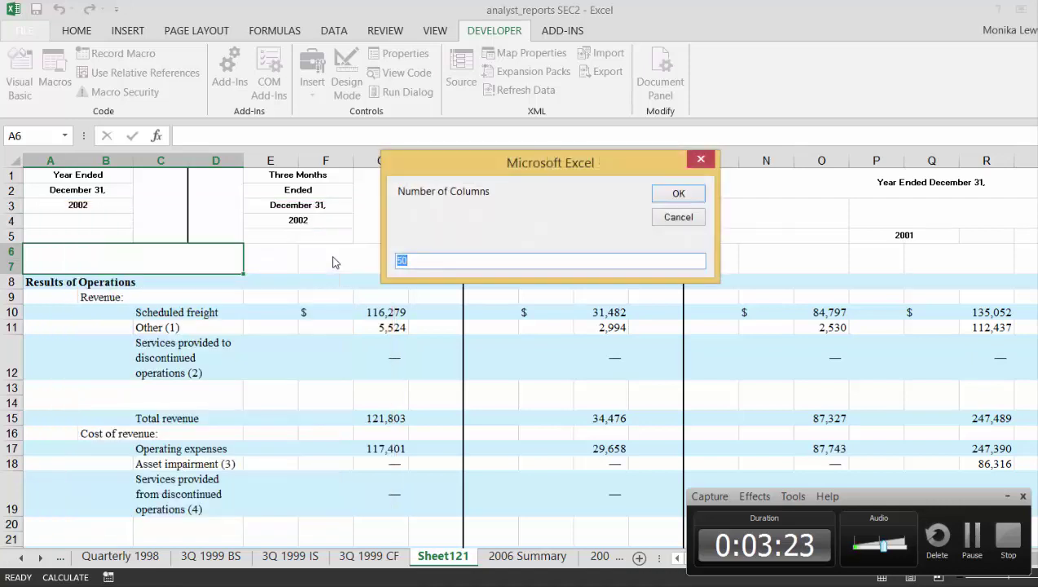
key("Return")
key("Return")
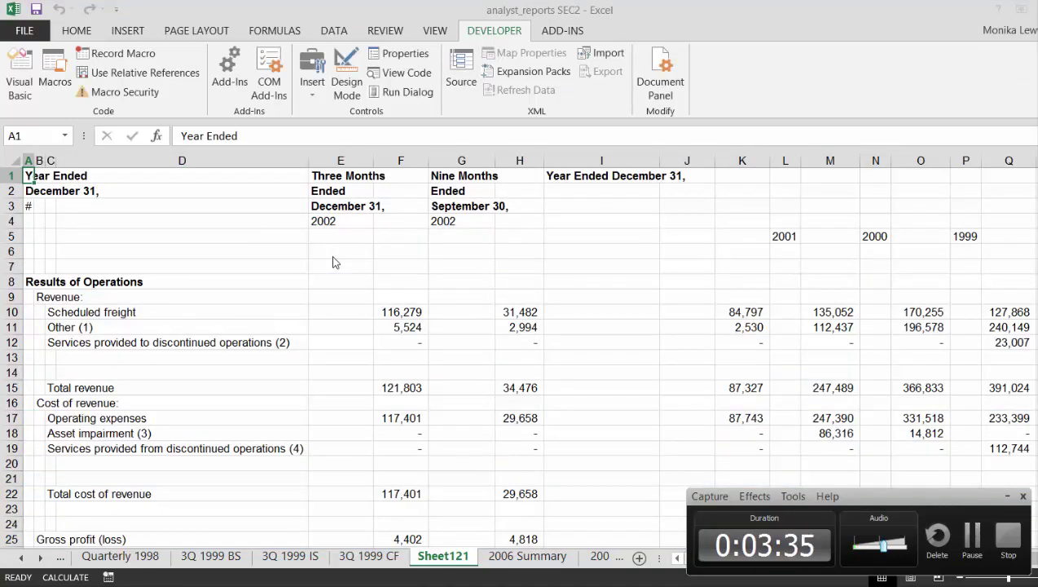
Review the row labels and how far the figures extend, ending at the row 5 year labels.
key("Down")
key("Down")
key("Down")
key("Down")
key("Down")
key("Down")
key("Down")
key("Down")
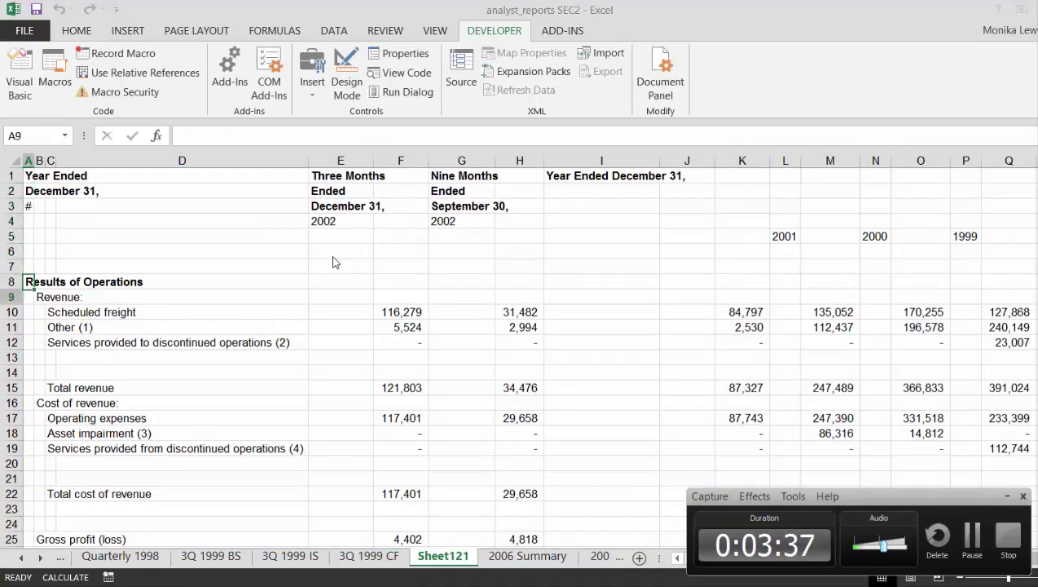
key("Down")
key("Down")
key("Right")
key("Right")
key("Right")
key("Right")
key("Right")
key("Right")
key("Right")
key("Right")
key("Right")
key("Right")
key("Right")
key("Right")
key("Right")
key("Right")
key("Right")
key("Right")
key("Right")
key("Right")
key("Right")
key("Right")
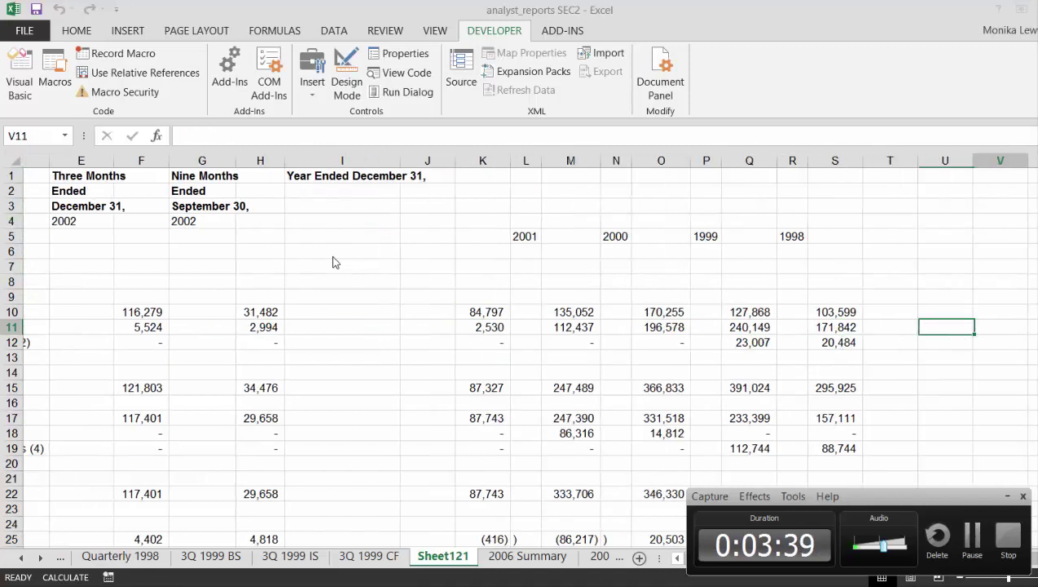
key("Left")
key("Left")
key("Left")
key("Left")
key("Left")
key("Left")
key("Left")
key("Left")
key("Left")
key("Left")
key("Left")
key("Left")
key("Left")
key("Left")
key("Left")
key("Left")
key("Left")
key("Left")
key("Left")
key("Left")
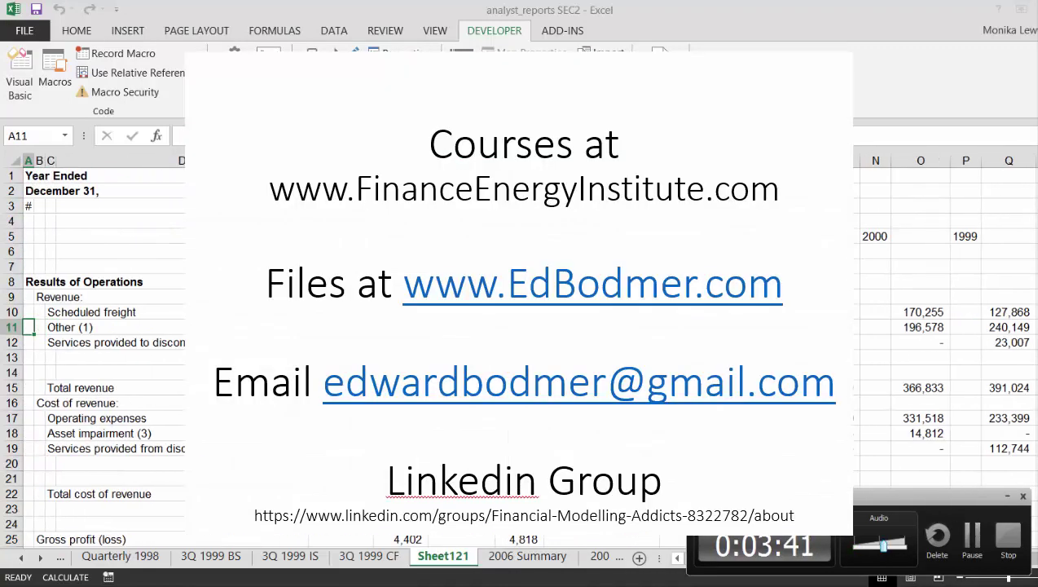
key("Right")
key("Right")
key("Right")
key("Right")
key("Right")
key("Up")
key("Up")
key("Up")
key("Up")
key("Up")
key("Up")
key("Up")
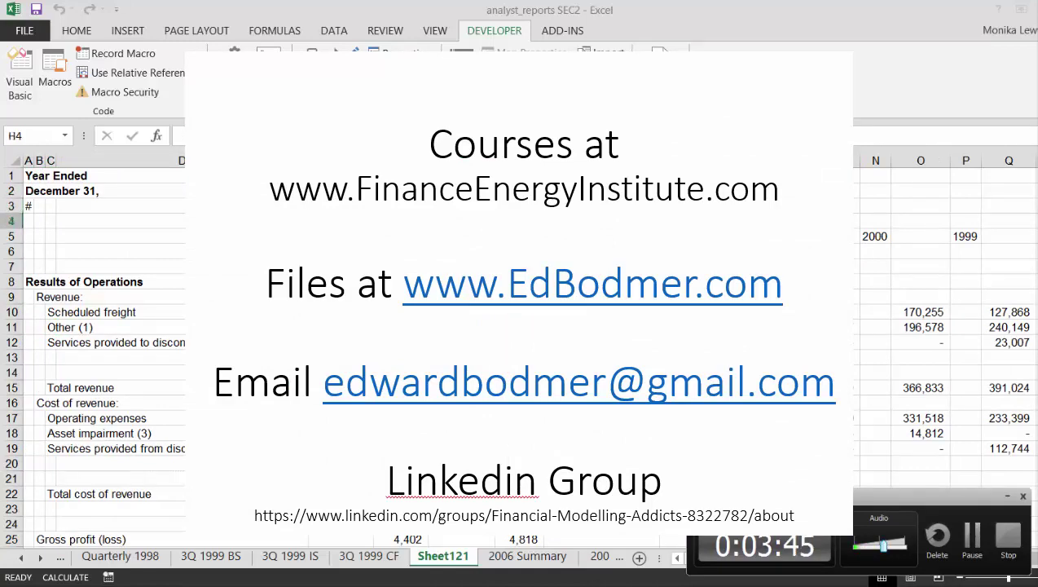
key("Right")
key("Right")
key("Right")
key("Down")
Shift the row 5 year labels one column to the right.
key("Right")
key("shift+Right")
key("shift+Right")
key("shift+Right")
key("shift+Right")
key("shift+Right")
key("shift+Right")
key("ctrl+shift+Right")
key("ctrl+shift+Left")
key("ctrl+c")
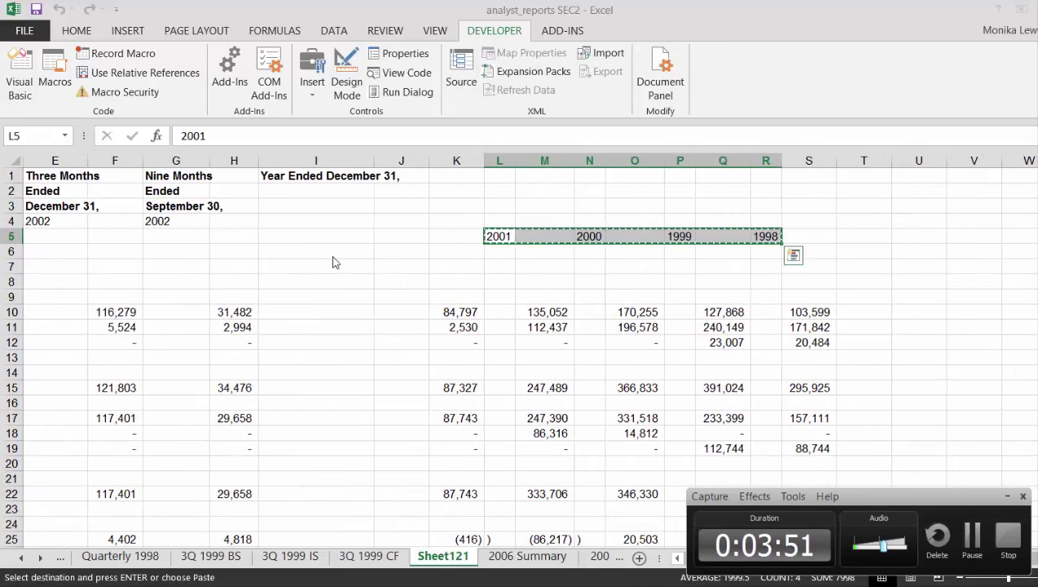
key("Right")
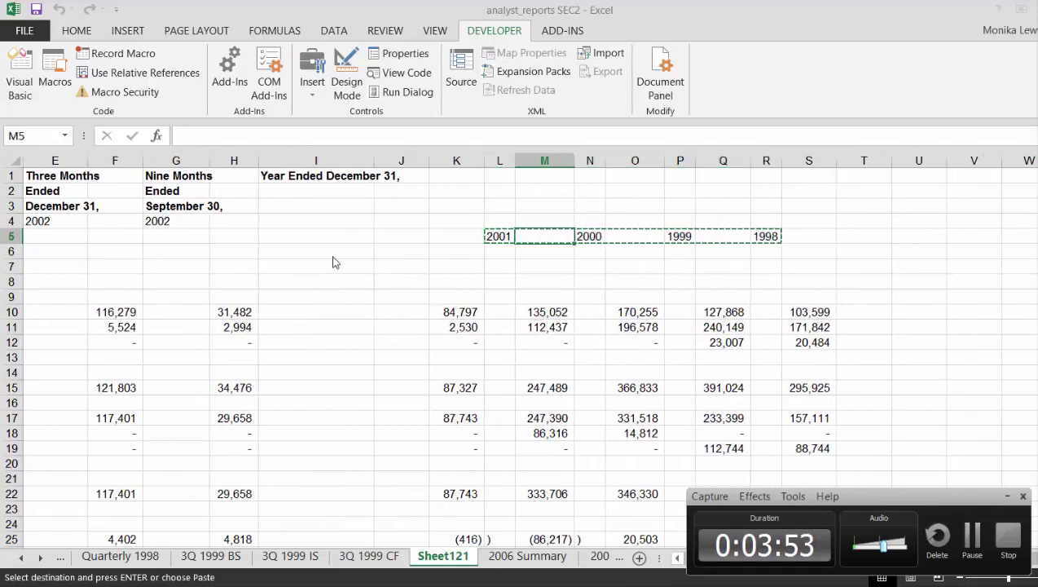
key("Return")
Place the Nine Months heading block above the nine-month figures in column K.
key("Left")
key("Left")
key("Left")
key("Left")
key("Left")
key("Left")
key("Up")
key("Up")
key("Up")
key("Up")
key("shift+Down")
key("shift+Down")
Move the Three Months heading over column H and Year Ended December 31, 2002 over column F.
key("shift+Down")
key("ctrl+c")
key("Right")
key("Right")
key("Right")
key("Right")
key("Return")
key("Left")
key("Left")
key("ctrl+x")
key("Right")
key("Right")
key("Right")
key("Right")
key("Return")
key("Left")
key("Left")
key("Left")
key("Left")
key("Left")
key("Left")
key("Left")
key("Left")
key("Home")
key("Right")
key("Right")
key("Right")
key("Right")
key("shift+Down")
key("shift+Down")
key("shift+Down")
key("ctrl+x")
key("Right")
key("Right")
key("Right")
key("shift+Down")
key("shift+Down")
key("shift+Down")
key("Return")
key("Left")
key("Left")
key("Left")
key("Left")
key("Left")
key("Left")
key("Left")
key("shift+Down")
key("shift+Down")
key("ctrl+x")
key("Right")
key("Right")
key("Right")
key("Right")
key("Right")
key("Return")
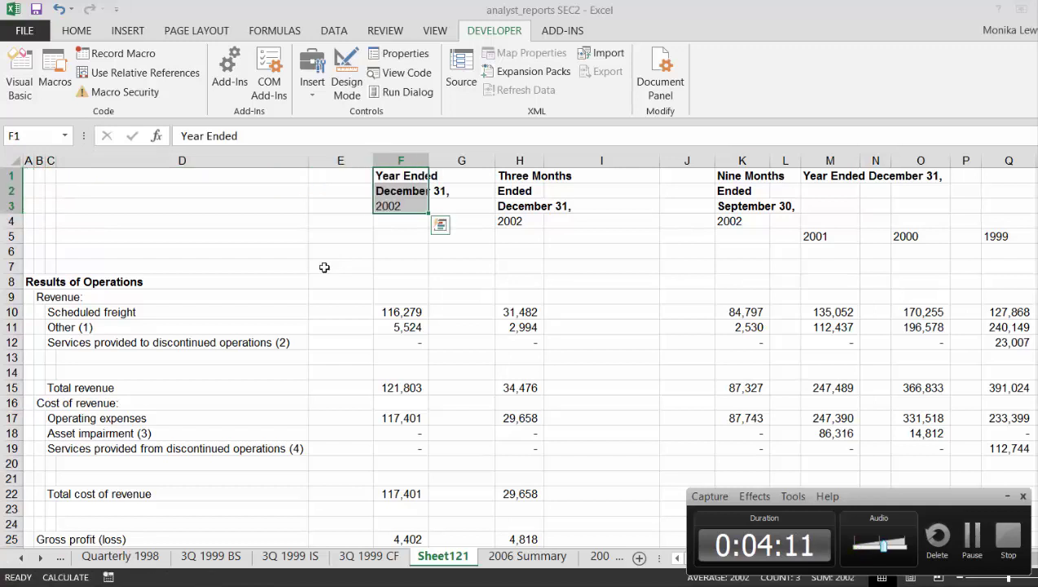
Run the clean_up macro so the results table fills adjacent columns E through K.
left_click(369, 253)
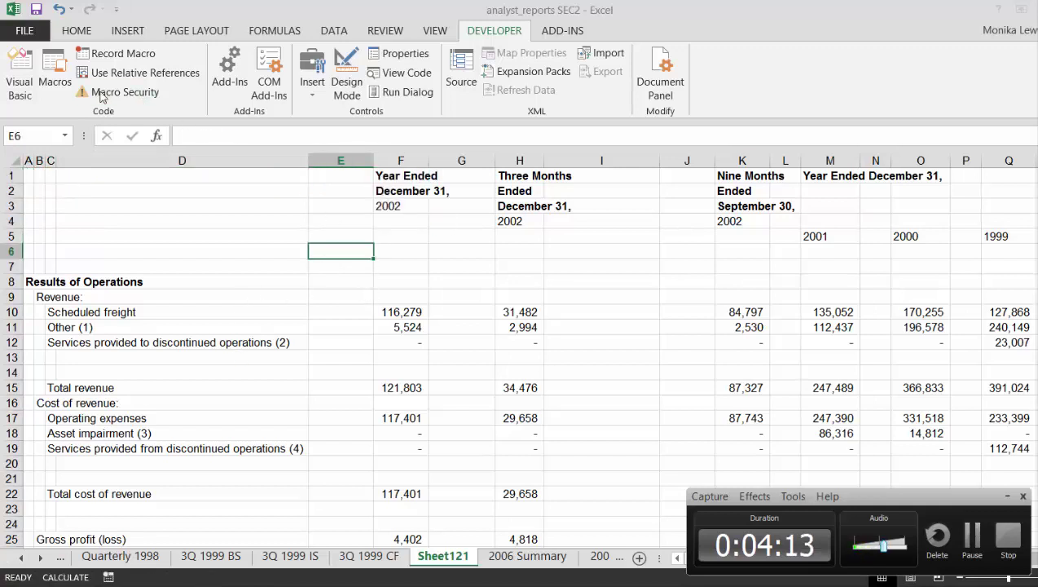
left_click(51, 74)
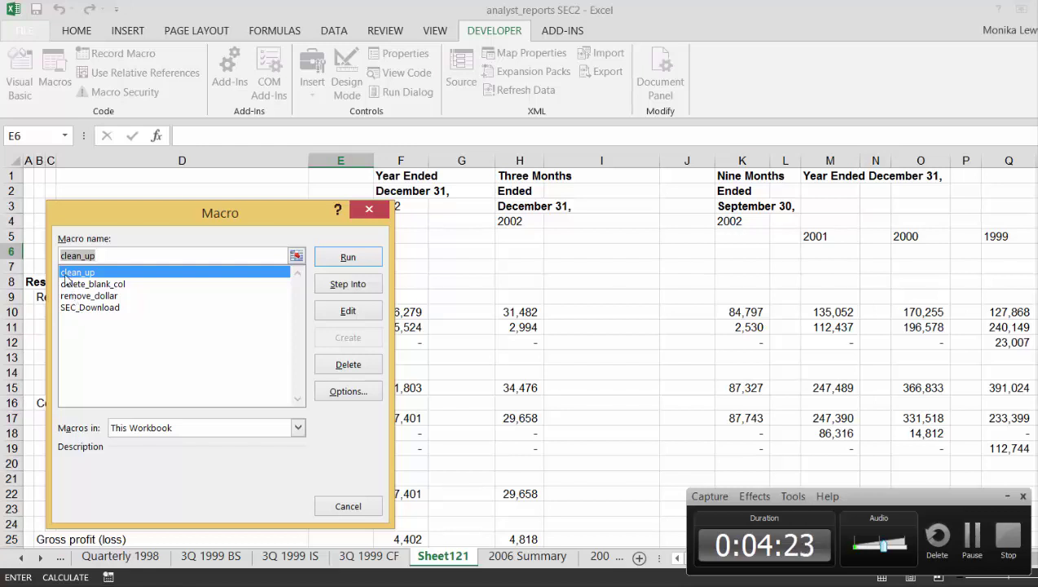
left_click(357, 264)
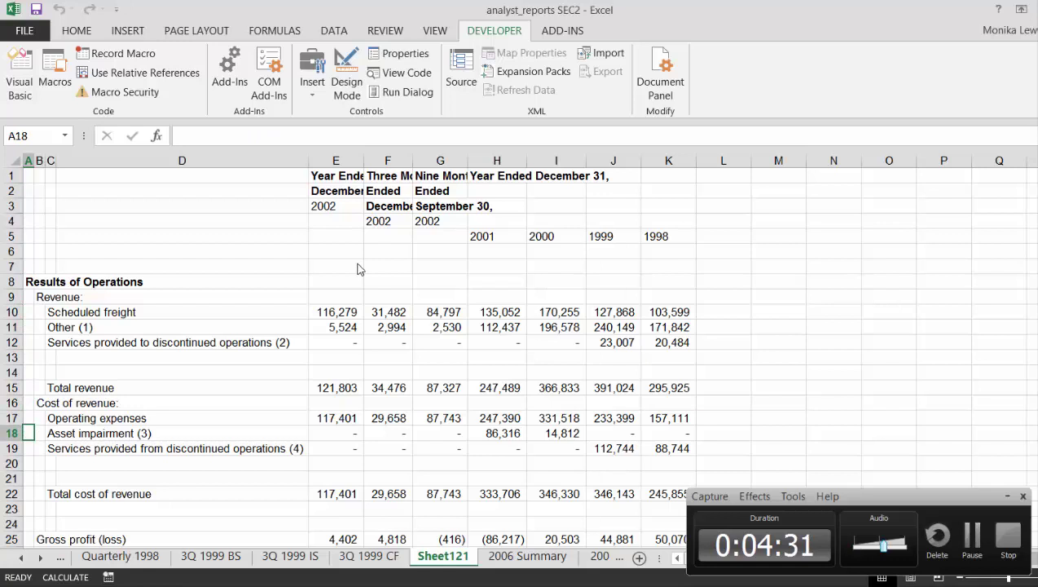
Move the Three Months and Nine Months columns F:G to column M, after the annual figures.
left_click(389, 156)
left_click_drag(390, 155, 460, 156)
key("ctrl+c")
key("Right")
key("Right")
key("Right")
key("Right")
key("Right")
key("Right")
key("Right")
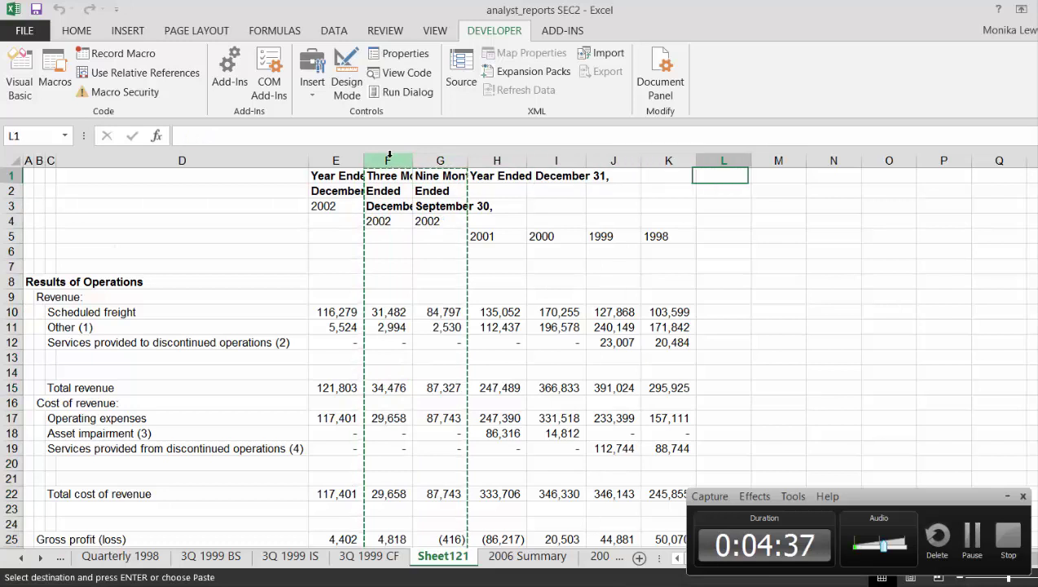
key("ctrl+v")
Delete the two emptied columns F:G so the years 2002–1998 sit side by side.
key("Left")
key("Left")
key("Left")
key("Left")
key("Left")
key("Left")
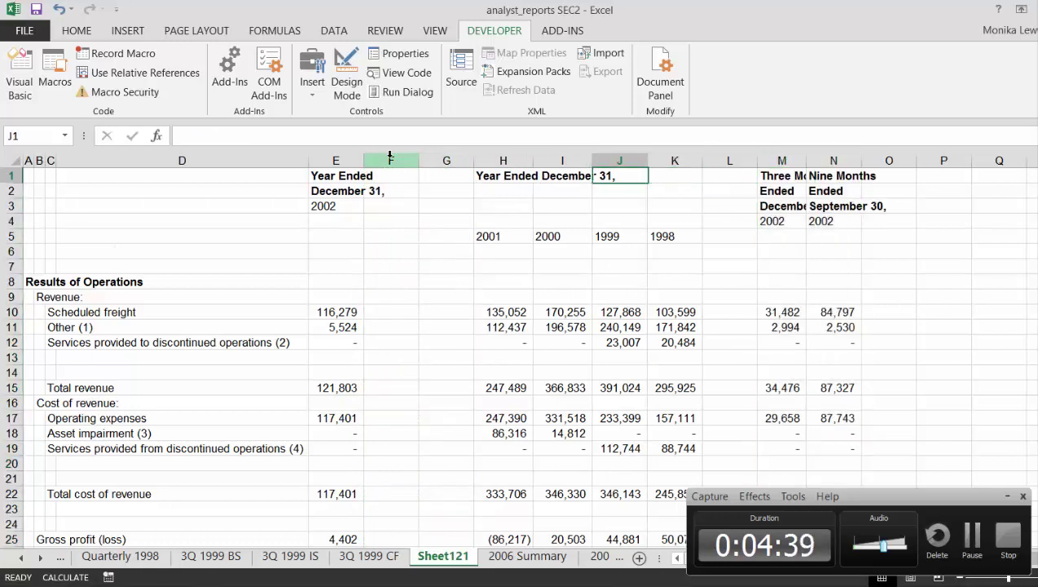
left_click(389, 155)
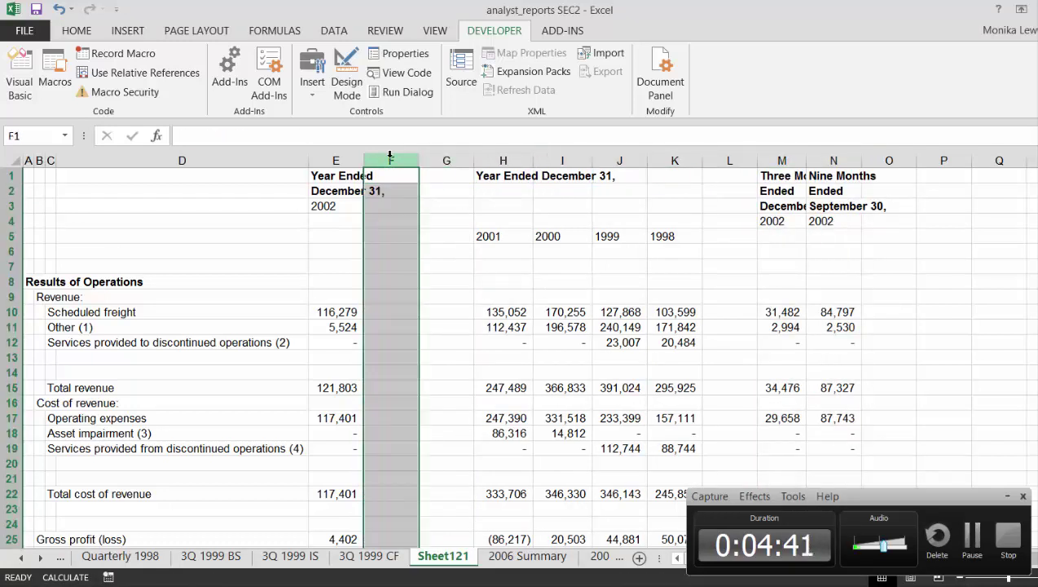
key("shift+Right")
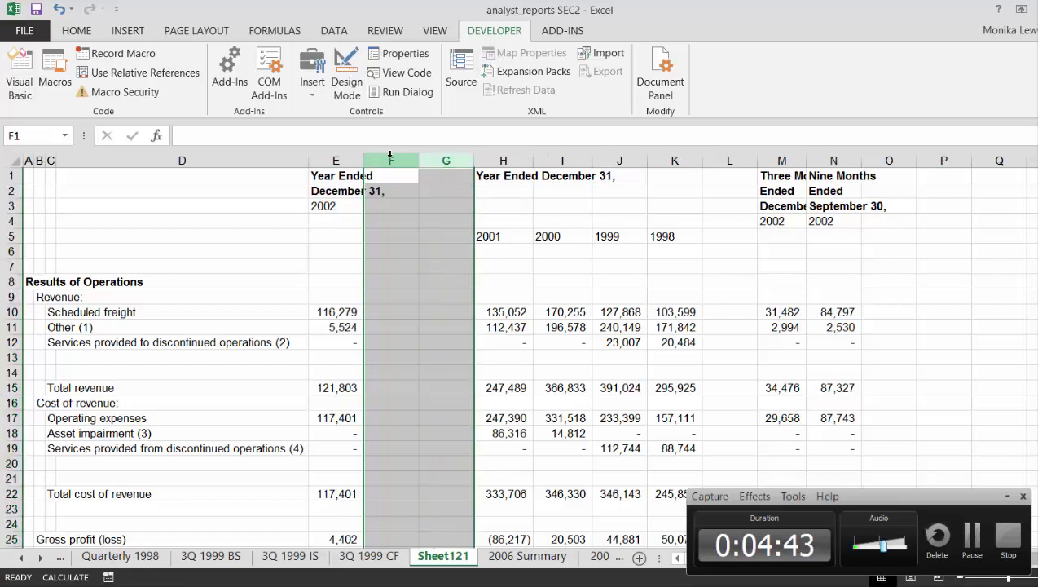
key("ctrl+minus")
key("Left")
Review the rearranged figures down to Stockholders' equity in row 70.
key("Left")
key("Left")
key("Down")
key("Down")
key("Down")
key("Left")
key("Down")
key("Up")
key("Down")
key("Down")
key("Down")
key("Down")
key("Down")
key("Down")
key("Down")
key("Down")
key("Down")
key("Down")
key("Down")
key("Down")
key("Down")
key("Down")
key("Down")
key("Down")
key("Down")
key("Down")
key("Down")
key("Down")
key("Down")
key("Down")
key("Down")
key("Down")
key("Down")
key("Down")
key("Down")
key("Down")
key("Down")
key("Down")
key("Down")
key("Down")
key("Down")
key("Down")
key("Down")
key("Down")
key("Down")
key("Down")
key("Down")
key("Down")
key("Down")
key("Down")
key("Down")
key("Down")
key("Down")
key("Down")
key("Down")
key("Down")
key("Down")
key("Right")
key("Right")
key("Right")
key("Right")
key("Right")
key("Right")
key("Right")
key("Up")
key("Up")
key("Up")
key("Up")
key("Up")
key("Up")
key("Up")
key("Up")
key("Up")
key("Up")
key("Up")
key("Up")
key("Down")
key("Left")
key("Left")
key("Down")
key("Down")
key("Down")
key("Down")
key("Down")
key("Down")
key("Down")
key("Down")
key("Down")
key("Down")
key("Down")
key("Down")
key("Down")
key("Down")
key("Down")
key("Down")
key("Down")
key("Down")
key("Down")
key("Down")
key("Up")
key("Up")
key("Up")
key("Up")
key("Up")
key("Up")
key("Up")
key("Up")
key("Up")
key("Up")
key("Down")
key("Up")
key("Left")
key("Left")
key("Down")
key("Left")
key("Right")
key("Right")
key("Up")
key("Up")
key("Up")
key("Up")
key("Up")
key("Up")
key("Up")
key("Up")
key("Up")
key("Up")
key("Up")
key("Up")
key("Up")
key("Up")
key("Up")
key("Up")
key("Up")
key("Up")
key("Up")
key("Up")
key("Left")
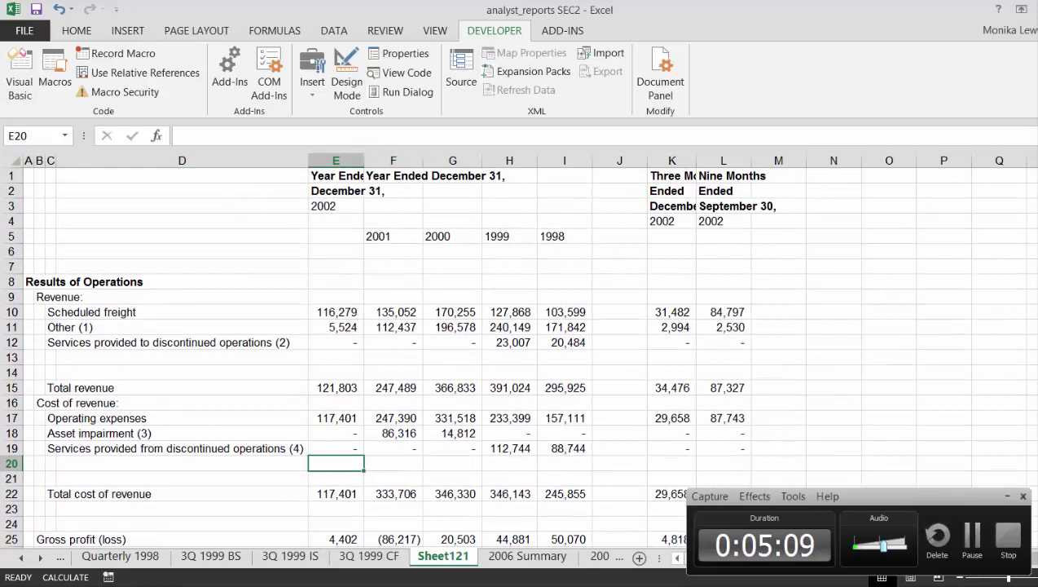
Rename Sheet121 to '2003 Summary', clearing the name warning, and insert a blank Sheet122 before it.
double_click(429, 558)
type("2003 Summary")
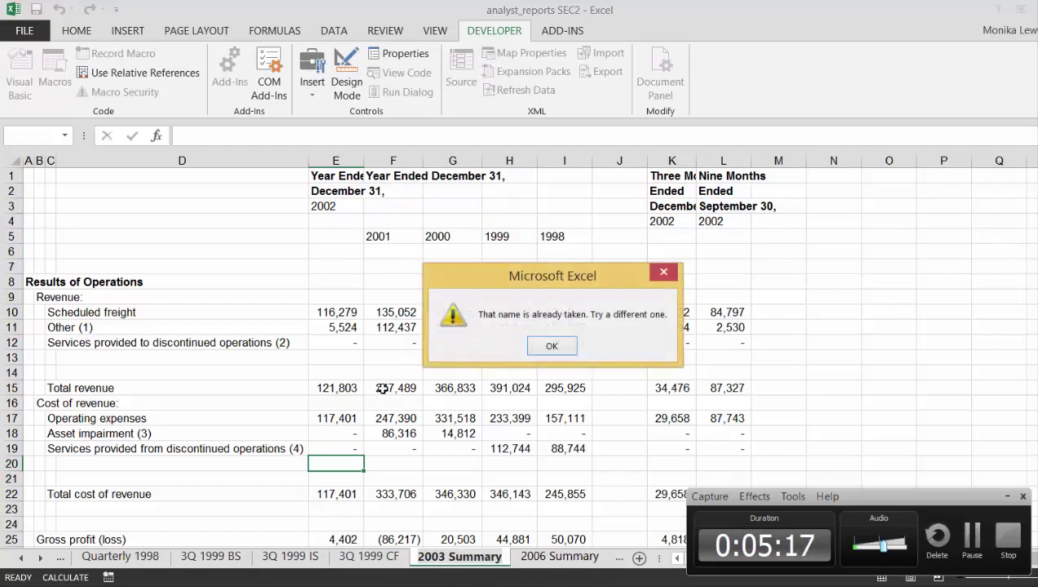
key("Return")
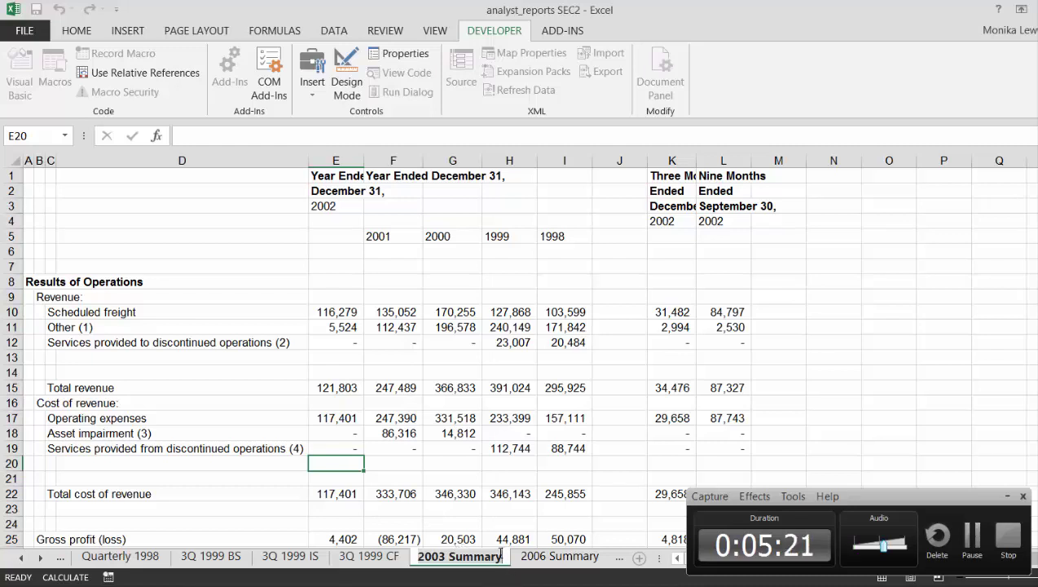
key("Return")
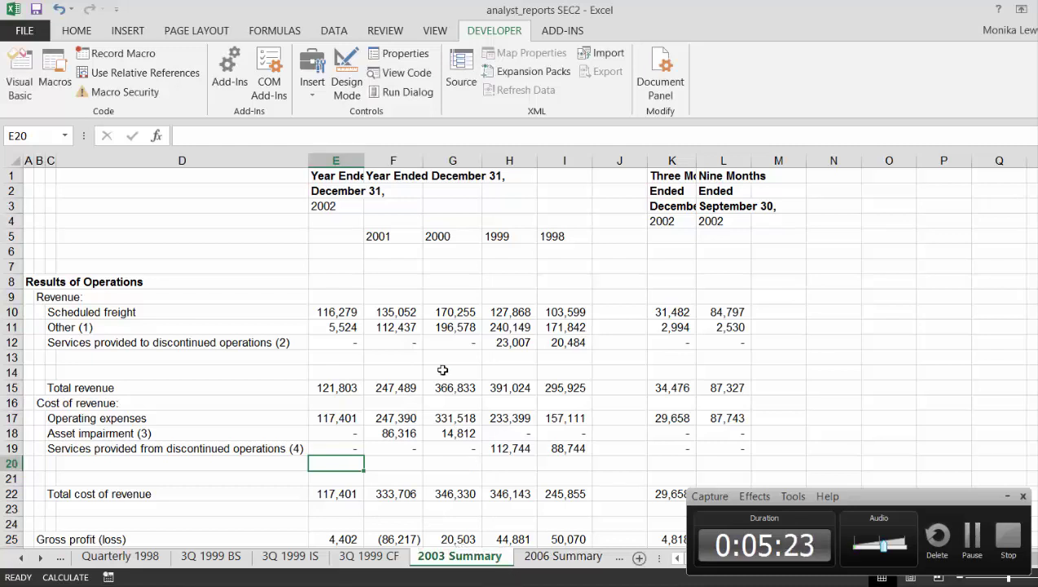
left_click(442, 370)
key("shift+F11")
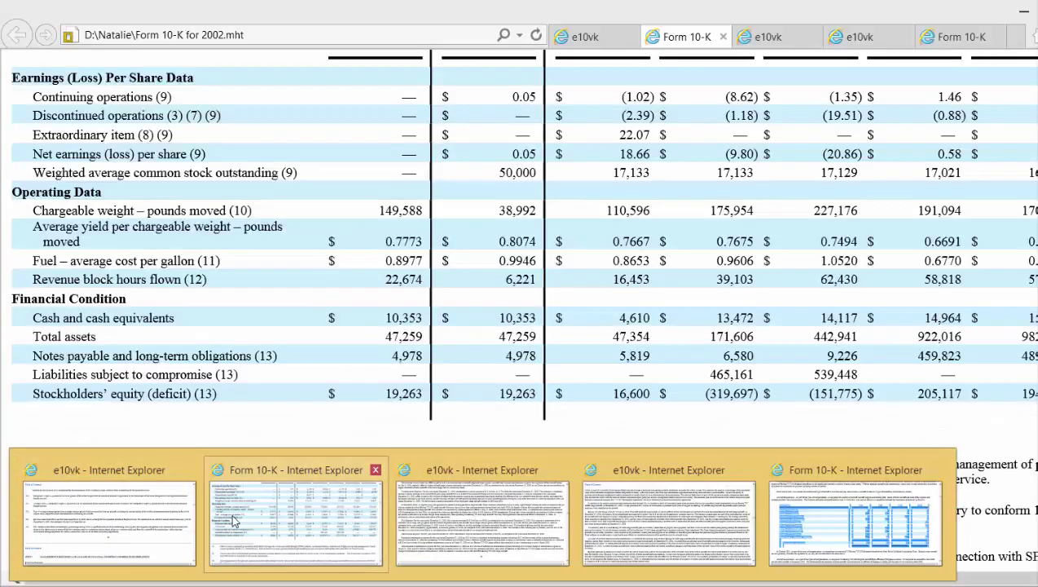
Copy the Form 10-K Cost of Revenue table through its total row, then switch to analyst_reports SEC2.
left_click(235, 522)
scroll(234, 521, "down", 20)
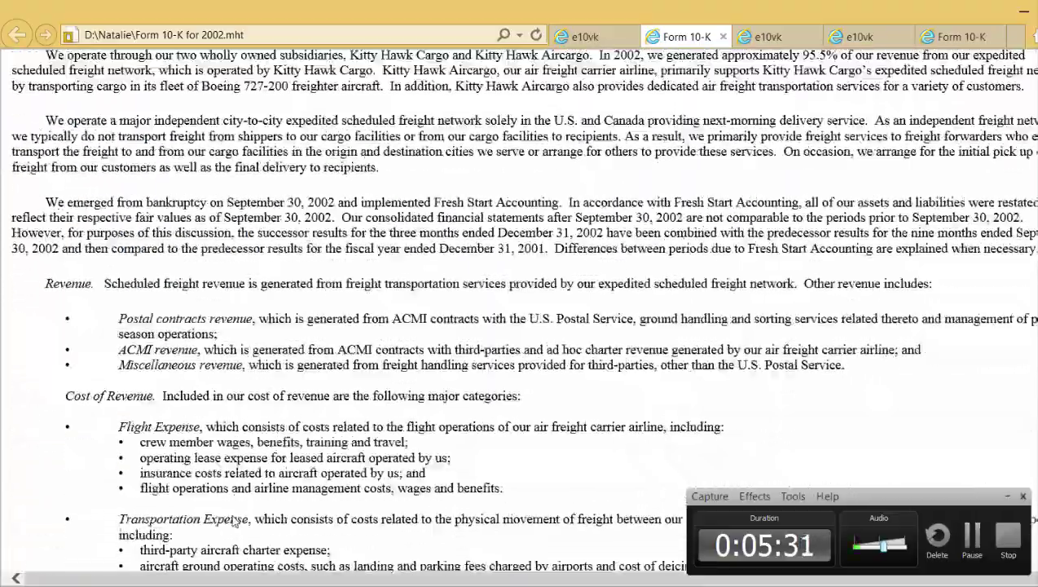
scroll(232, 521, "down", 20)
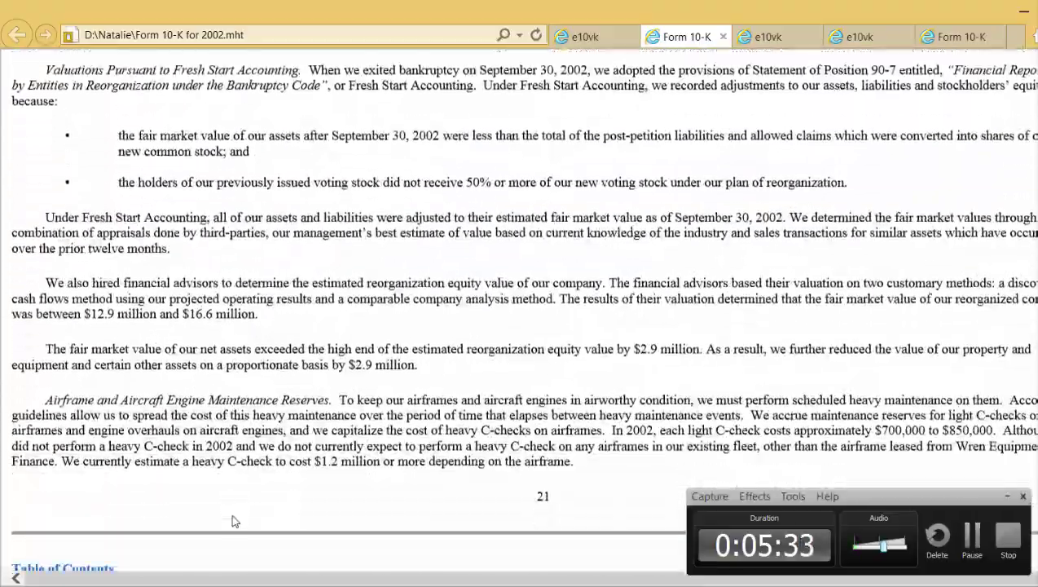
scroll(232, 521, "down", 20)
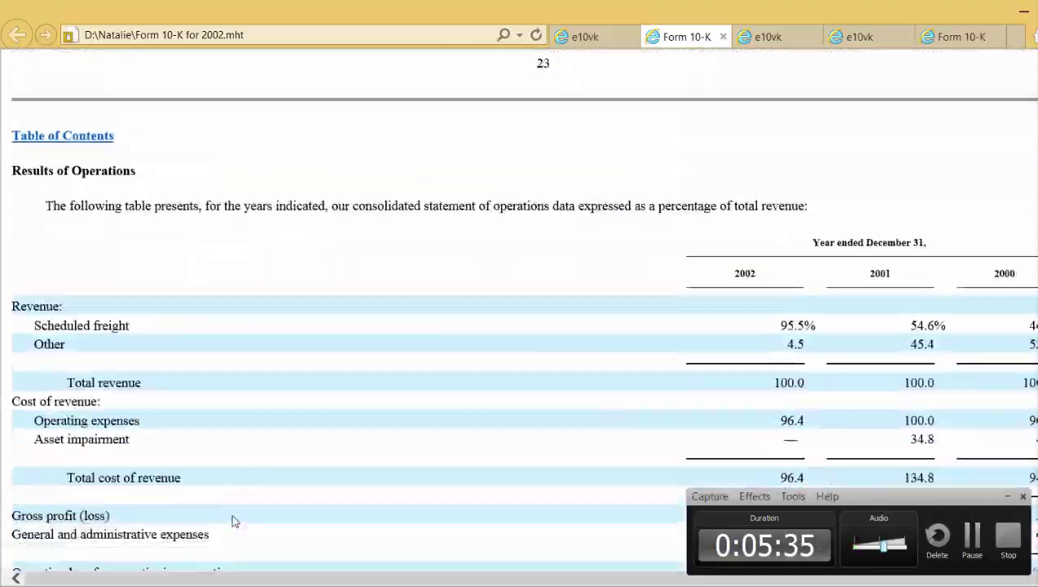
scroll(232, 522, "down", 20)
scroll(232, 521, "down", 10)
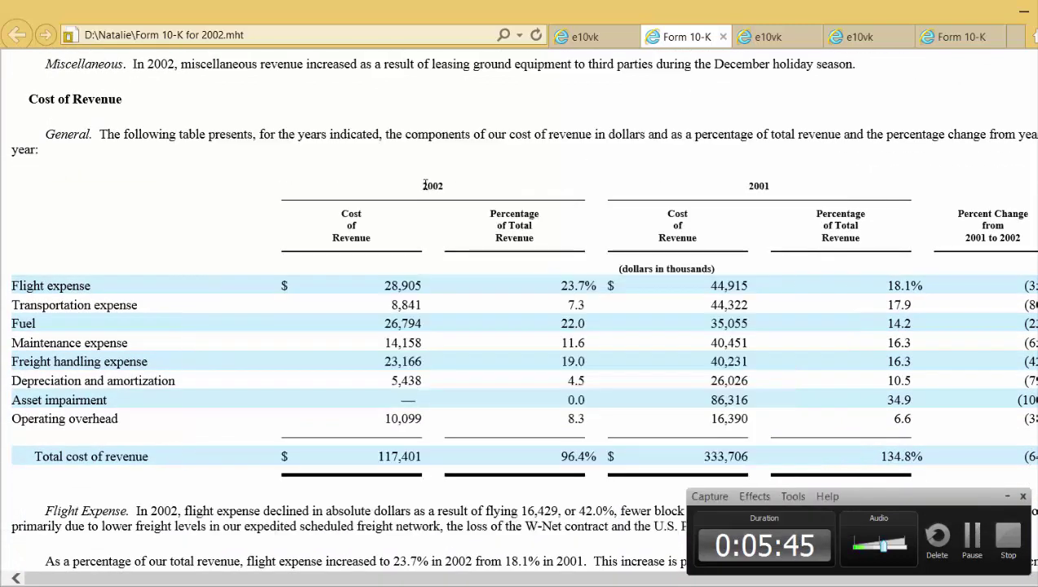
left_click_drag(131, 175, 978, 461)
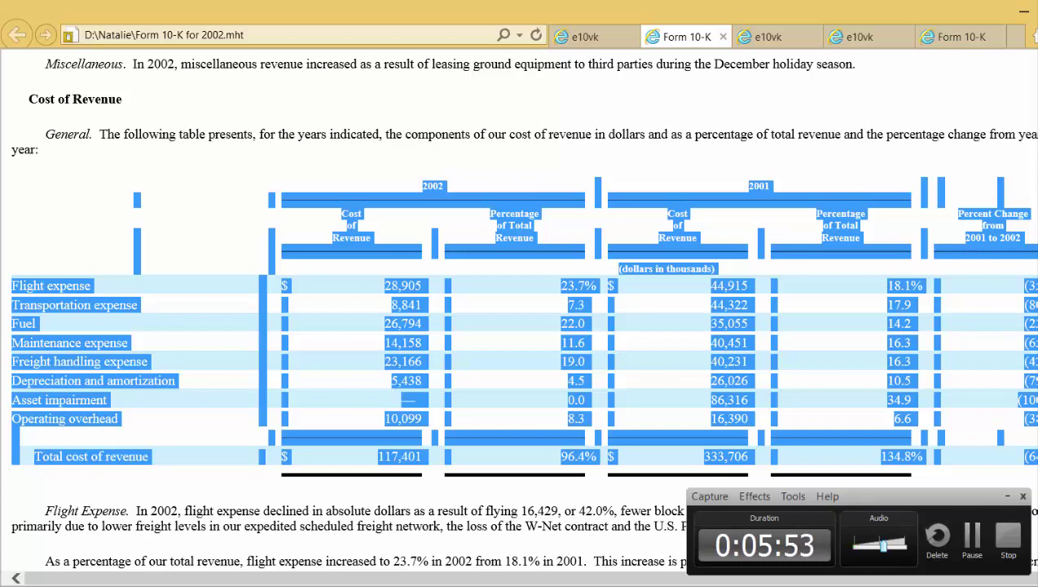
left_click(296, 585)
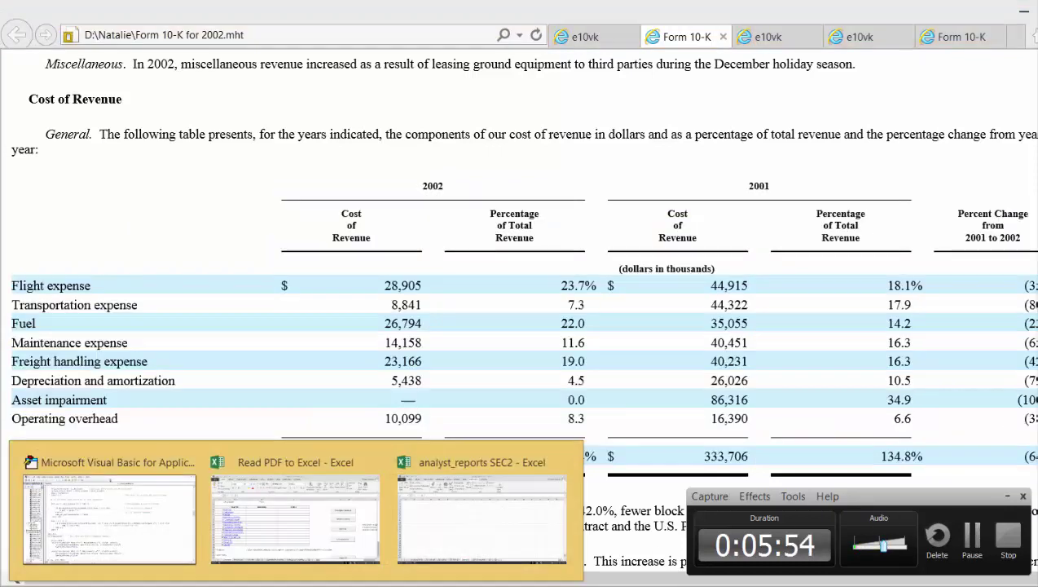
left_click(498, 522)
Paste the cost table at A1 of Sheet122 and run the cleanup macro with 100 rows.
key("ctrl+v")
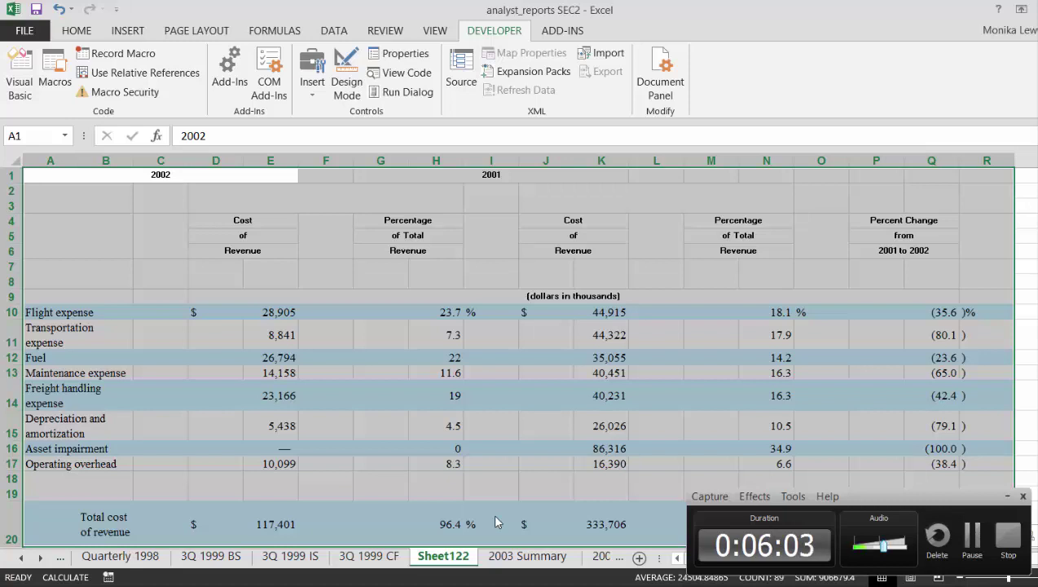
key("ctrl+shift+a")
key("Return")
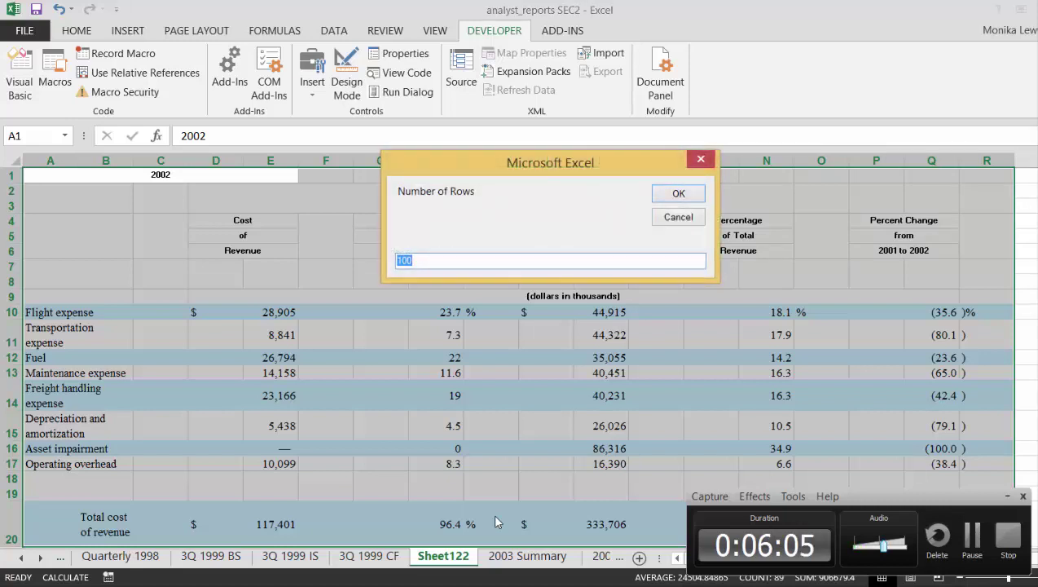
key("Return")
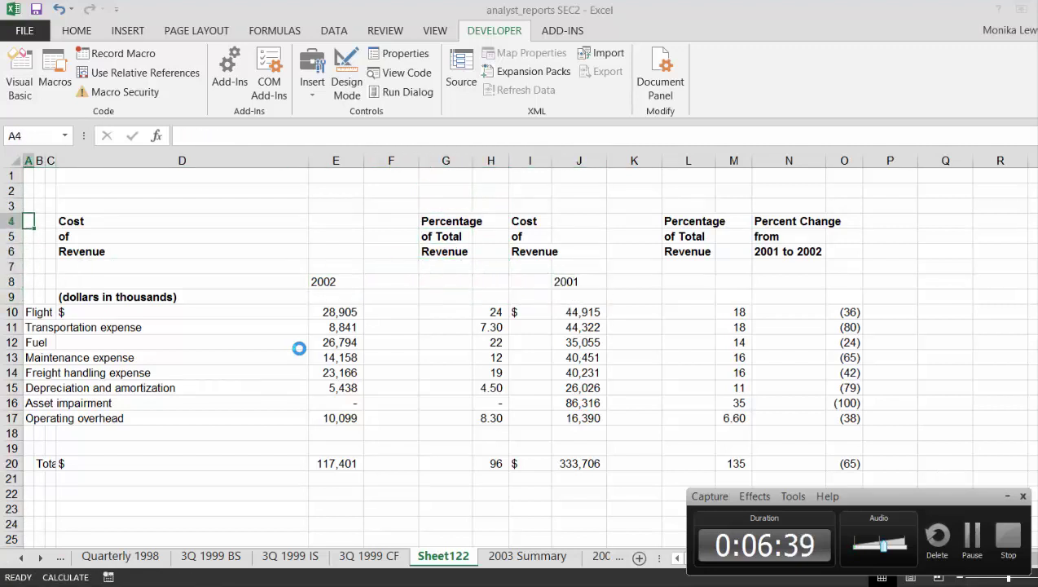
Move the 2002 Cost of Revenue and Percentage headings one column right, above their figures.
key("Right")
key("Right")
key("Right")
key("shift+Down")
key("shift+Down")
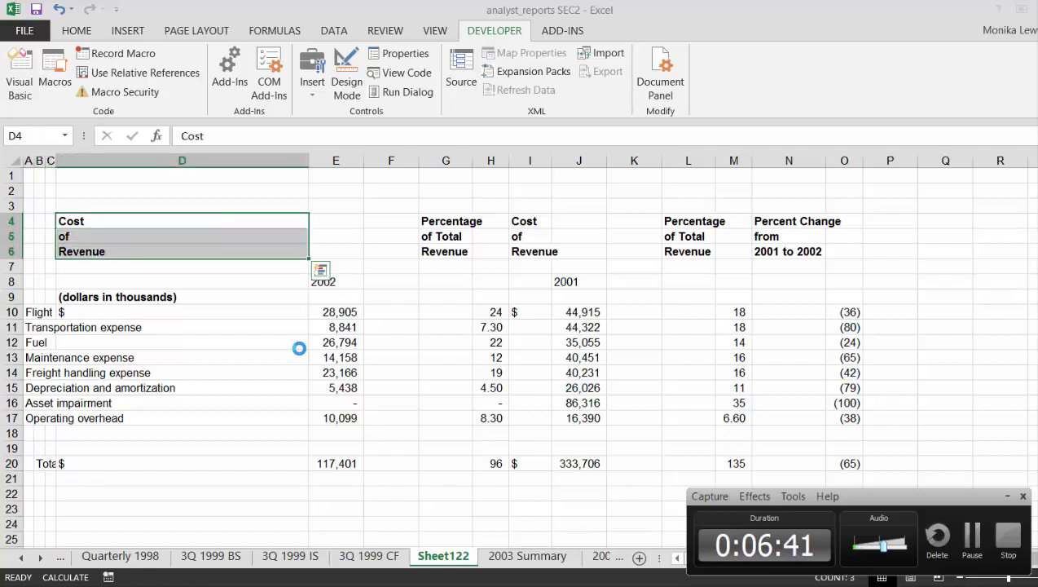
key("ctrl+x")
key("Right")
key("Right")
key("Left")
key("ctrl+v")
key("Right")
key("Right")
key("shift+Down")
key("shift+Down")
key("ctrl+x")
Move the 2001 Cost of Revenue, Percentage and Percent Change headings one column right.
key("Right")
key("ctrl+v")
key("Right")
key("shift+Down")
key("shift+Down")
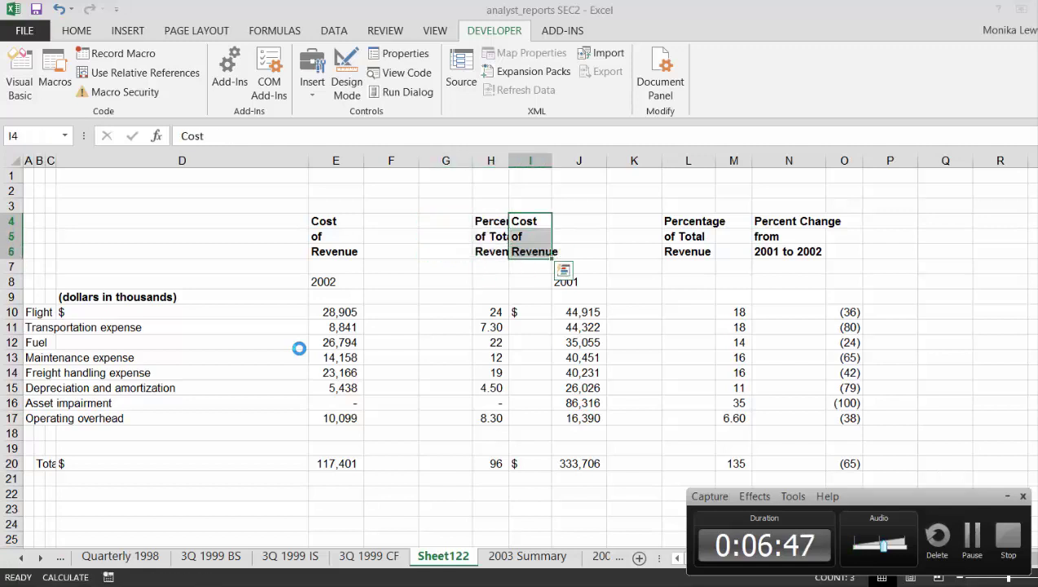
key("ctrl+x")
key("Right")
key("ctrl+v")
key("Right")
key("Right")
key("Right")
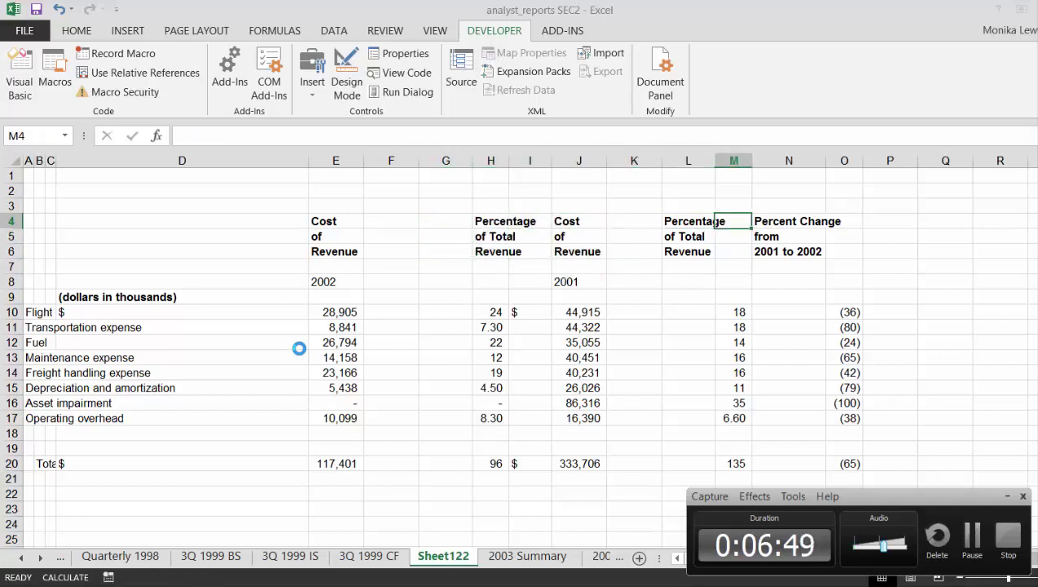
key("Left")
key("shift+Down")
key("shift+Down")
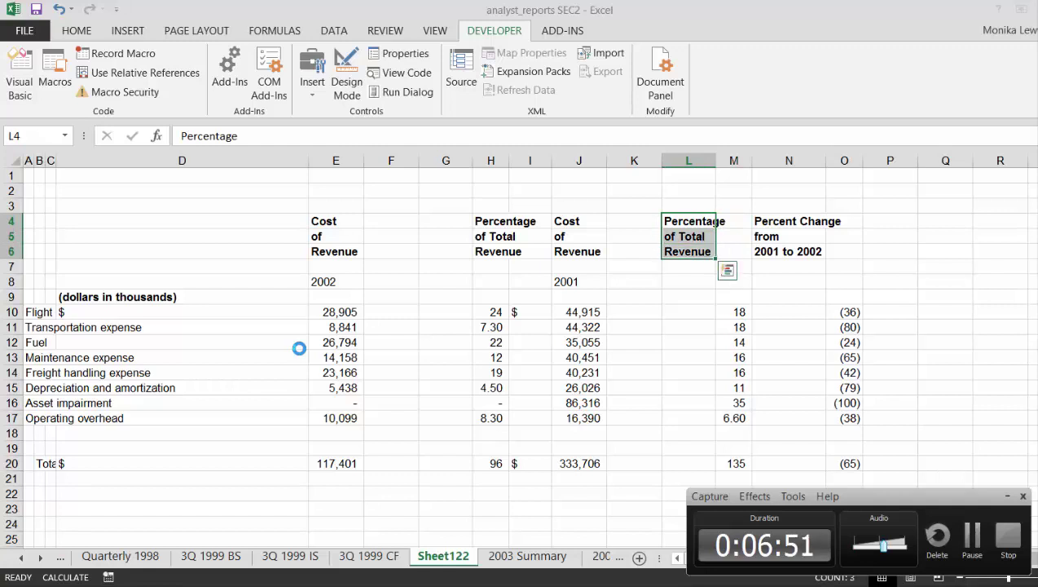
key("shift+Right")
key("shift+Right")
key("ctrl+x")
key("Right")
key("ctrl+v")
key("Down")
key("Down")
key("Down")
key("Down")
key("Left")
key("Left")
key("Left")
key("Left")
key("Left")
key("Left")
key("Left")
key("Left")
key("Left")
key("Left")
key("Left")
key("Left")
key("Down")
key("Down")
key("Down")
key("Down")
key("Down")
key("Down")
key("Down")
key("Down")
key("Down")
key("Down")
key("Down")
key("Up")
key("Up")
key("Up")
key("Up")
key("Up")
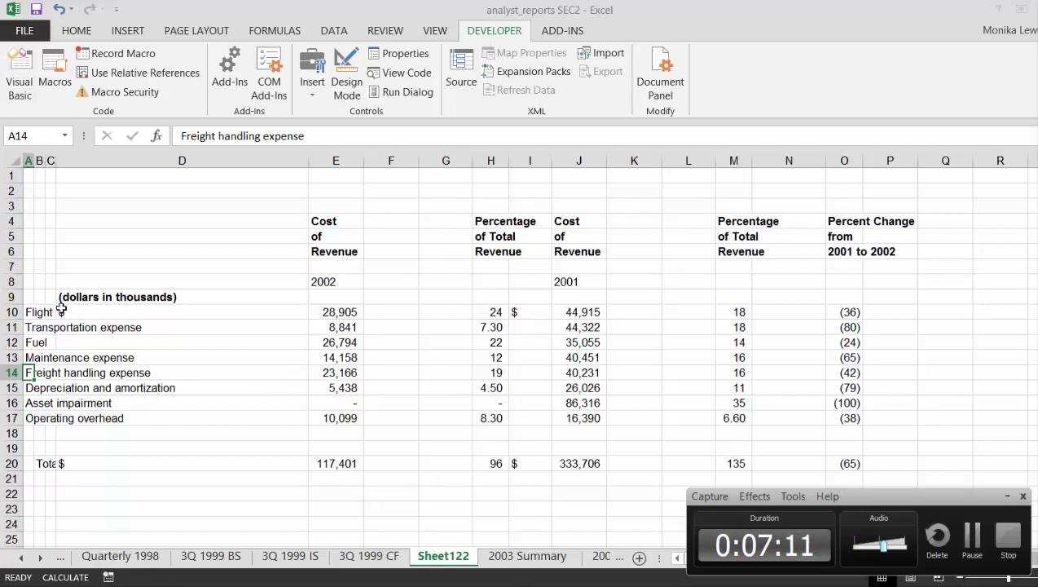
Delete the '(dollars in thousands)' note from cell D9.
left_click(93, 306)
left_click(94, 290)
key("Delete")
key("Left")
key("Right")
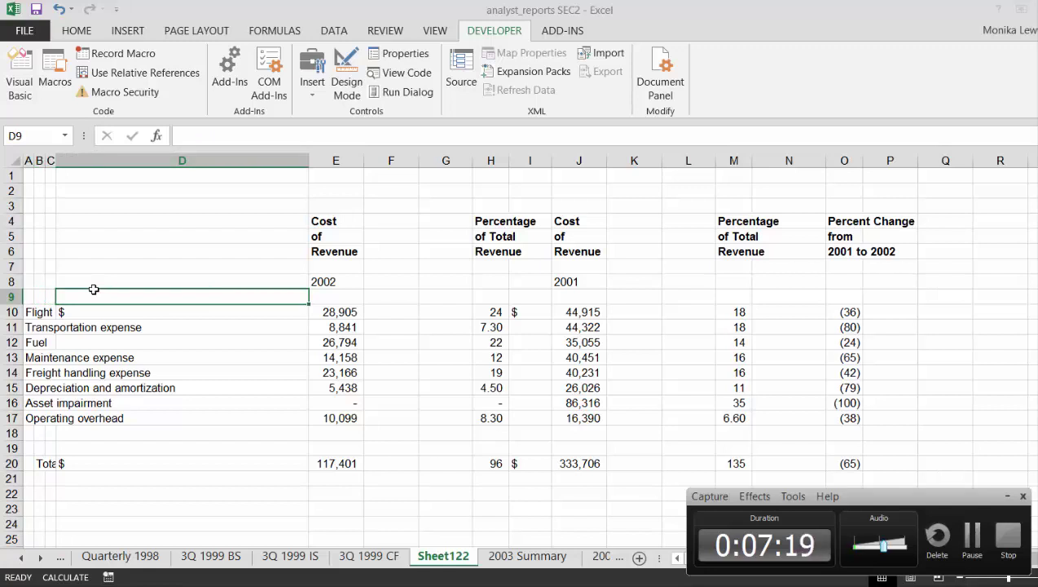
Remove empty columns with the Ctrl+Shift+M macro and widen column B to show full labels.
key("ctrl+shift+m")
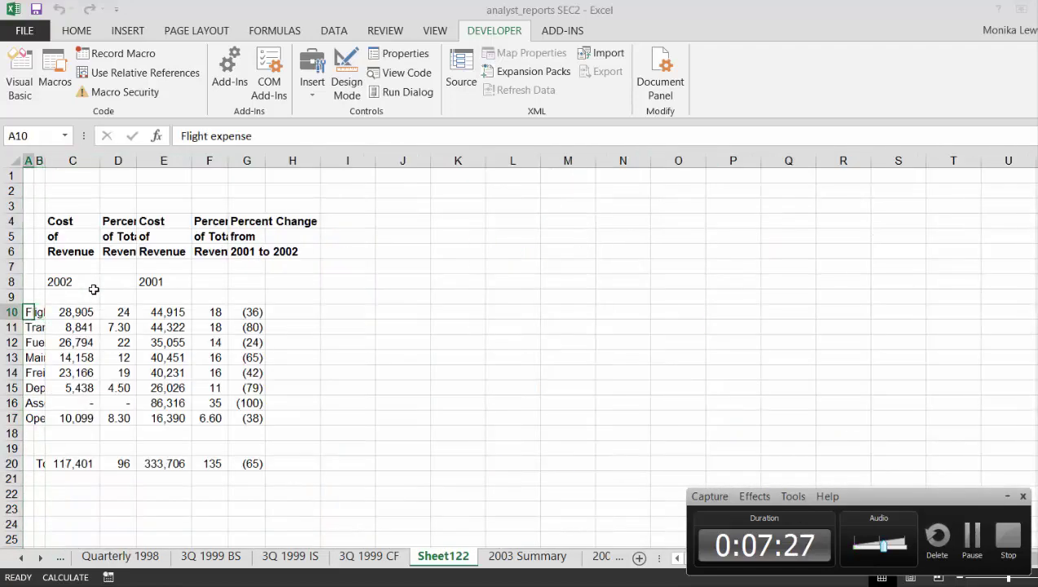
left_click_drag(44, 161, 228, 160)
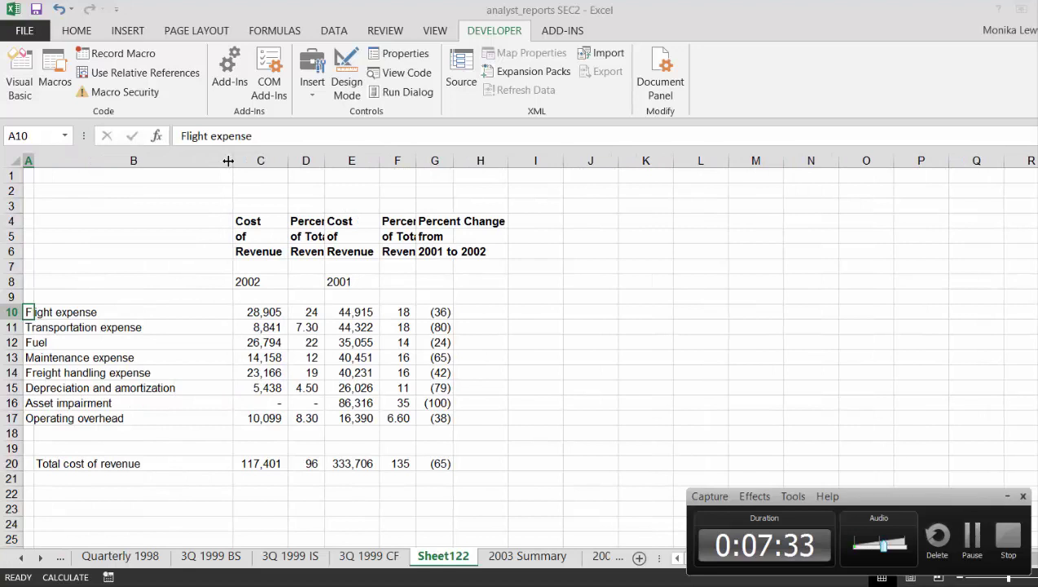
key("Right")
key("Right")
key("Right")
key("Left")
key("Left")
key("Left")
key("Right")
key("Right")
key("Right")
key("Left")
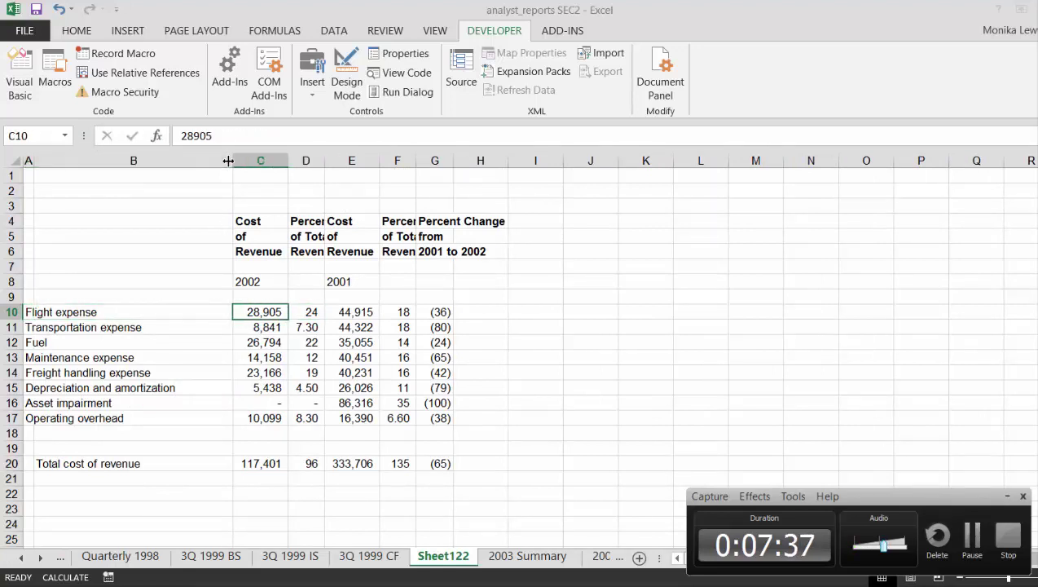
key("Down")
key("Down")
key("Down")
key("Down")
key("Down")
key("Down")
key("Down")
key("Down")
key("Down")
key("Down")
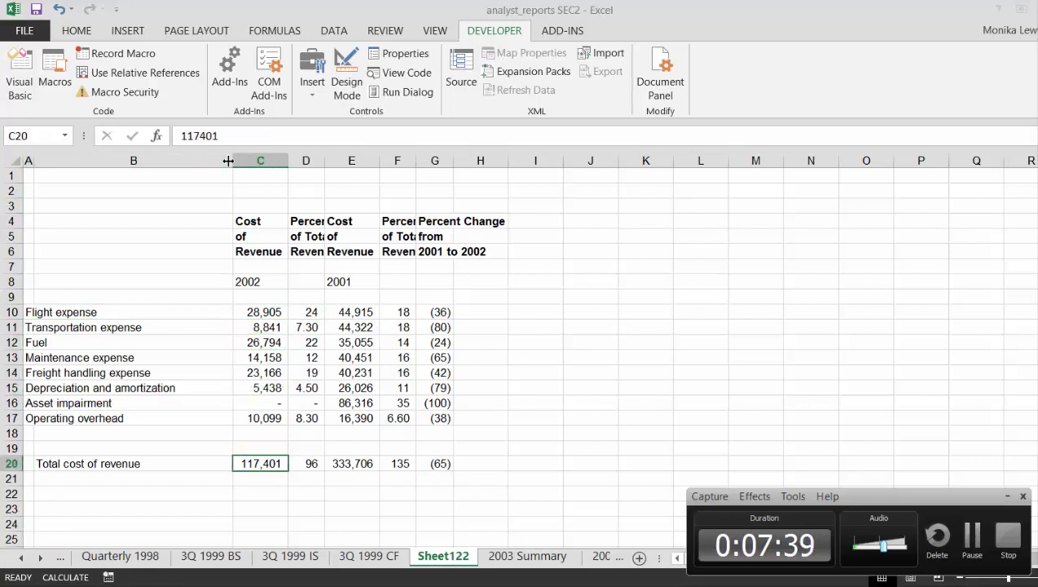
key("Up")
key("Up")
key("Up")
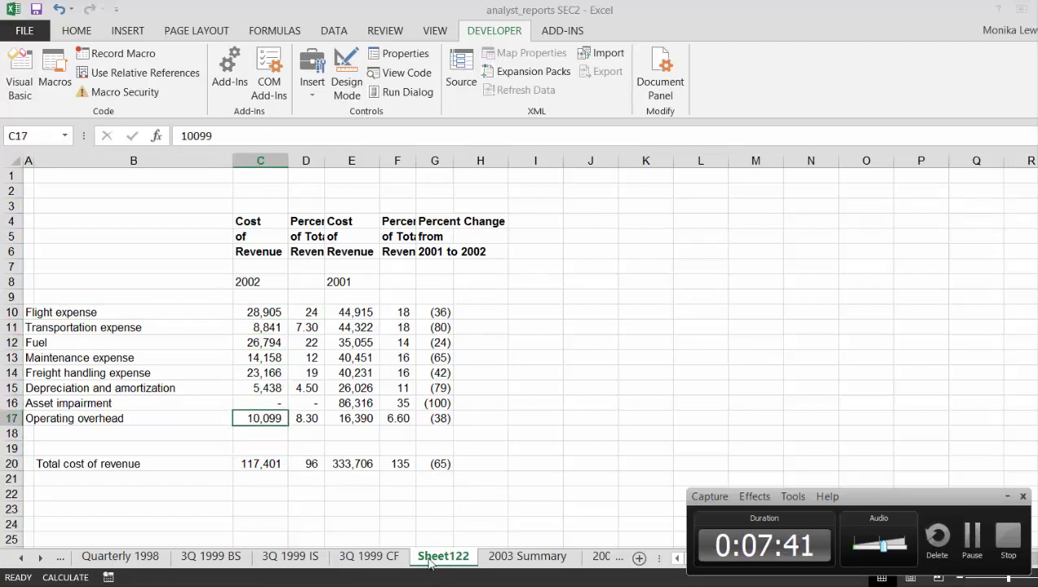
Name the Sheet122 tab 'Costs 2002', just before the 2003 Summary sheet.
double_click(429, 558)
type("Costs 2002")
left_click(542, 307)
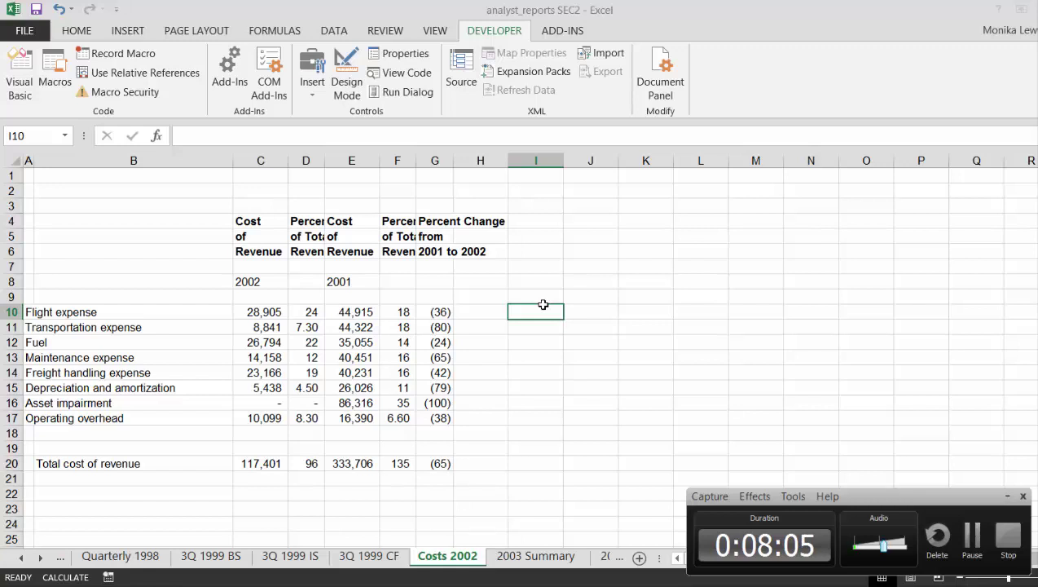
key("Down")
key("Down")
key("Down")
key("Left")
key("Left")
key("Left")
key("Left")
key("Left")
key("Left")
key("Left")
key("Right")
key("Right")
key("Right")
key("Right")
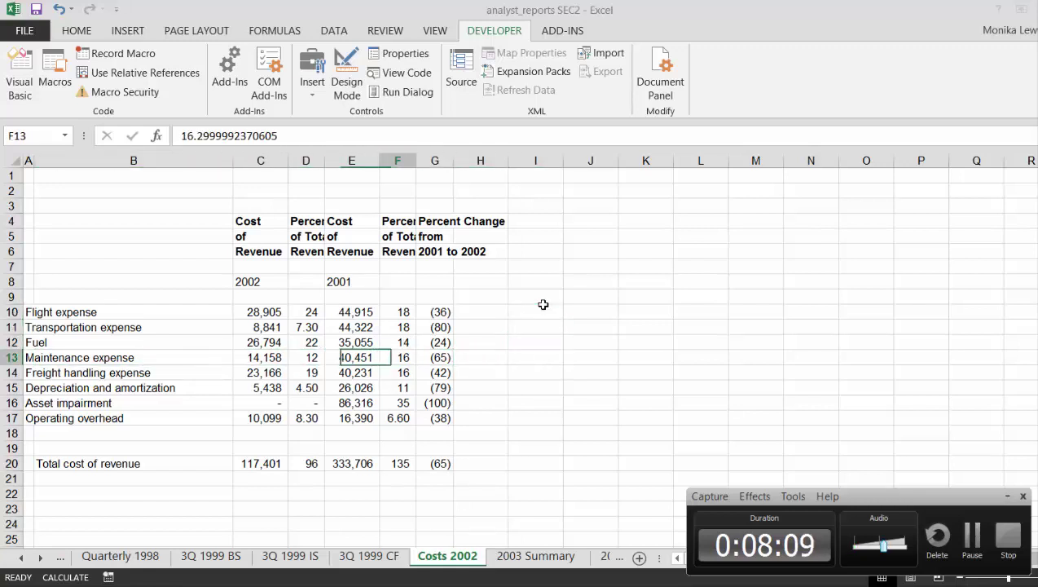
key("Left")
key("Left")
key("Left")
key("Left")
key("Right")
key("Right")
key("Right")
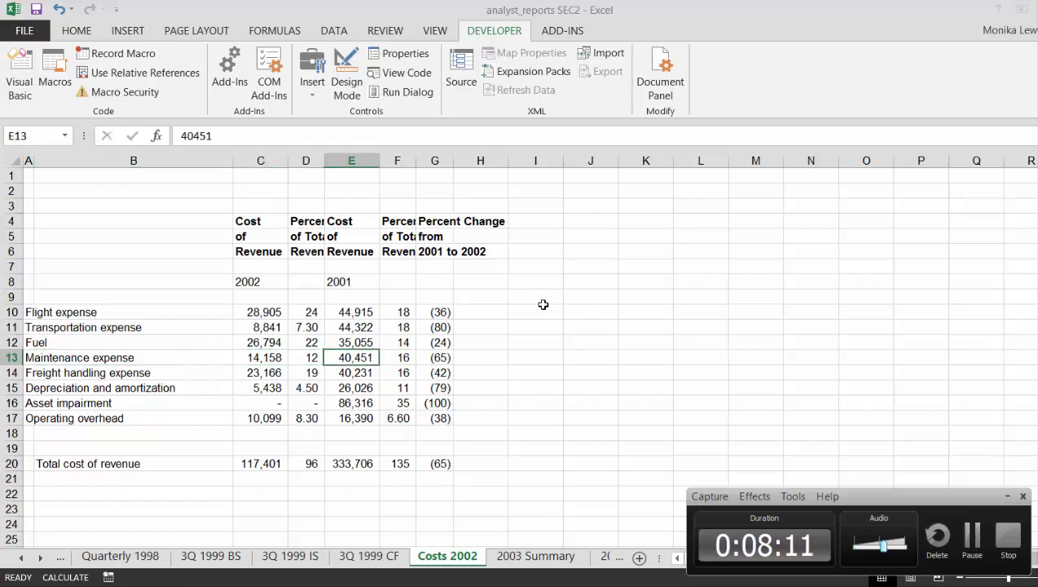
key("Left")
key("Left")
key("Left")
key("Right")
key("Right")
key("Right")
key("Left")
key("Left")
key("Right")
key("Right")
key("Right")
key("Right")
key("Right")
key("Left")
key("Left")
key("Left")
key("Left")
key("Left")
key("Down")
key("Right")
key("Right")
key("Left")
key("Left")
key("Up")
key("Up")
key("Up")
key("Up")
key("Up")
key("Down")
key("Down")
key("Down")
key("Right")
key("Right")
key("Left")
key("Left")
key("Right")
key("Right")
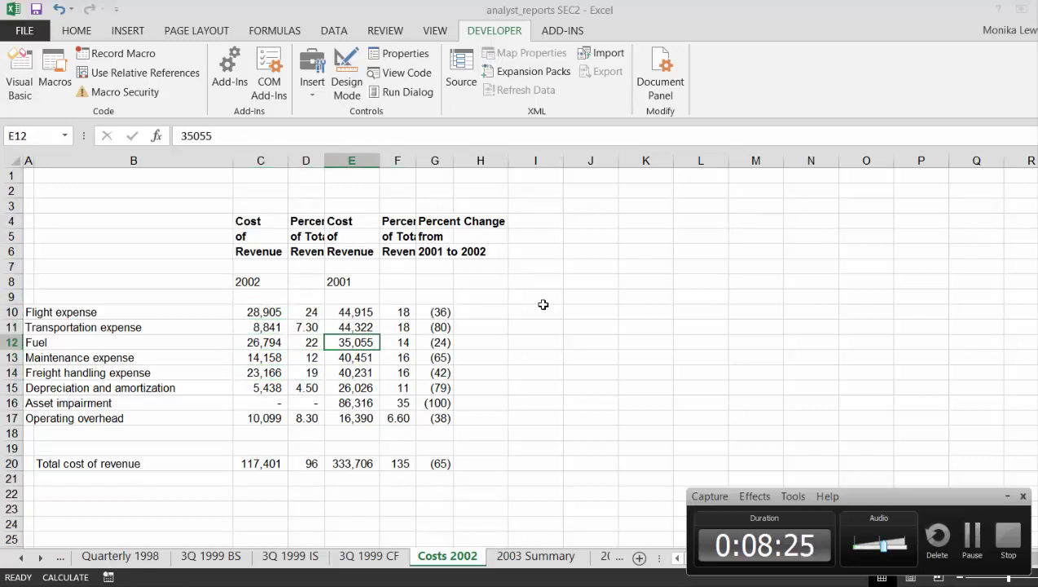
left_click(416, 487)
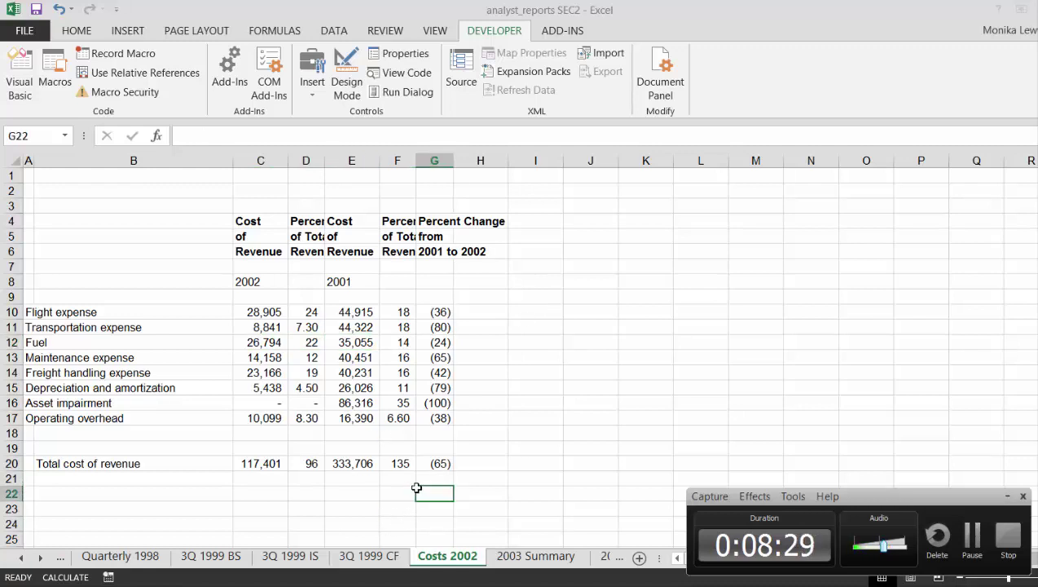